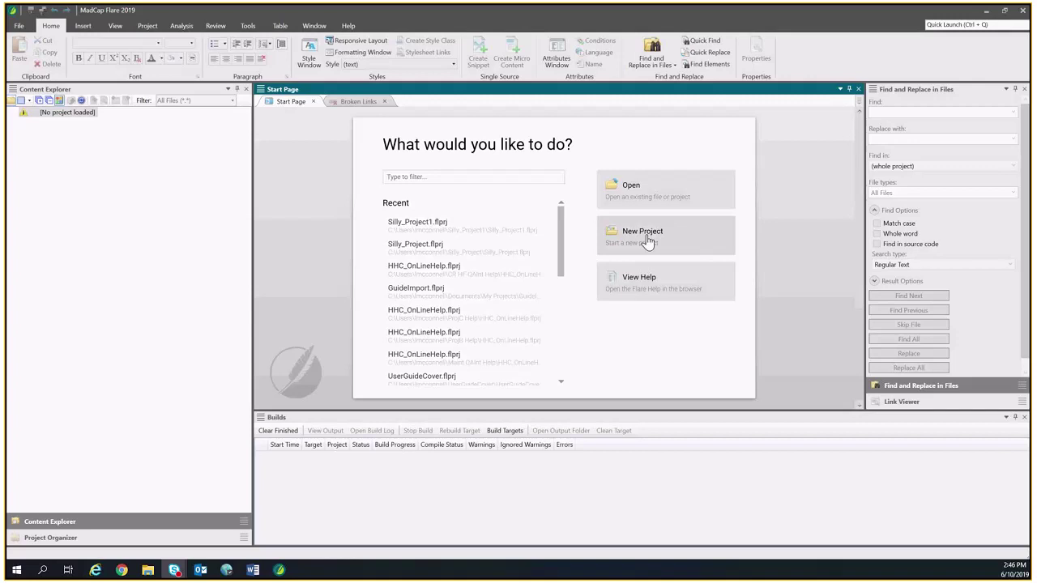
- Start a new project named "Lorrie Company", keeping the default folder and English (United States) as the language
left_click(649, 241)
type("Lorrie Company")
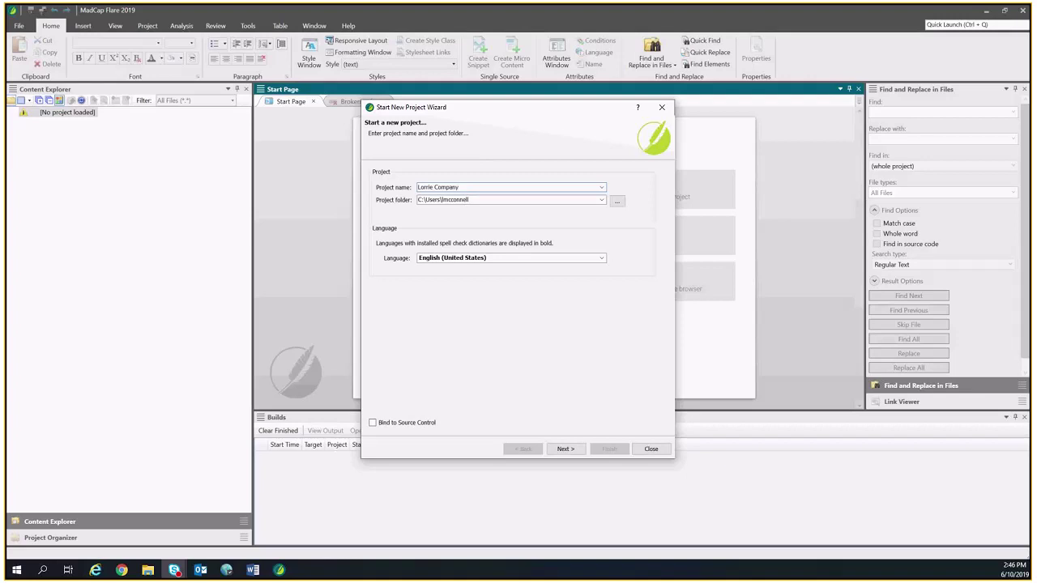
left_click(554, 457)
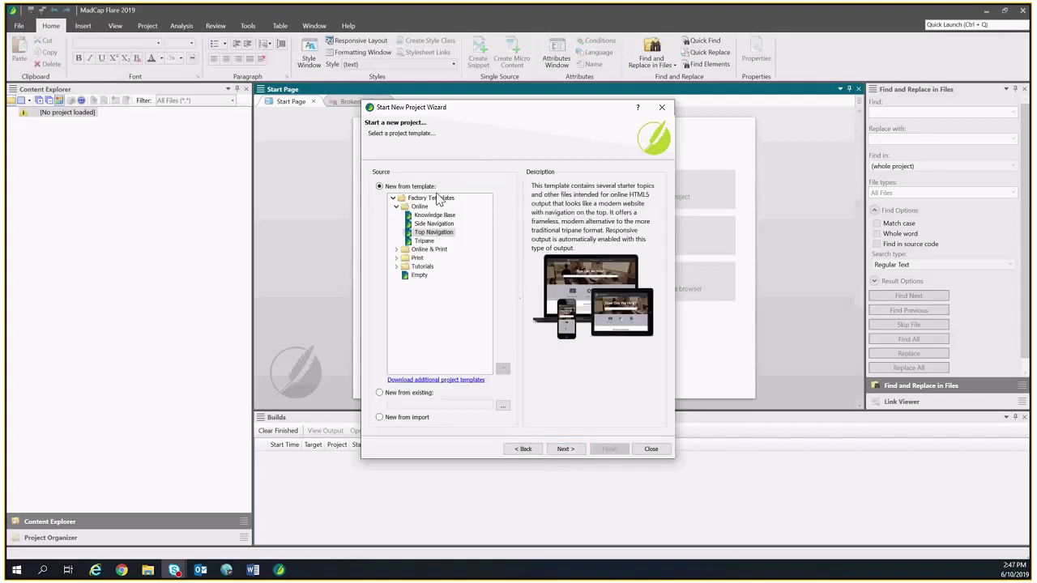
- Compare the factory templates and create the project from the online Top Navigation template with HTML5 as the primary target
left_click(422, 223)
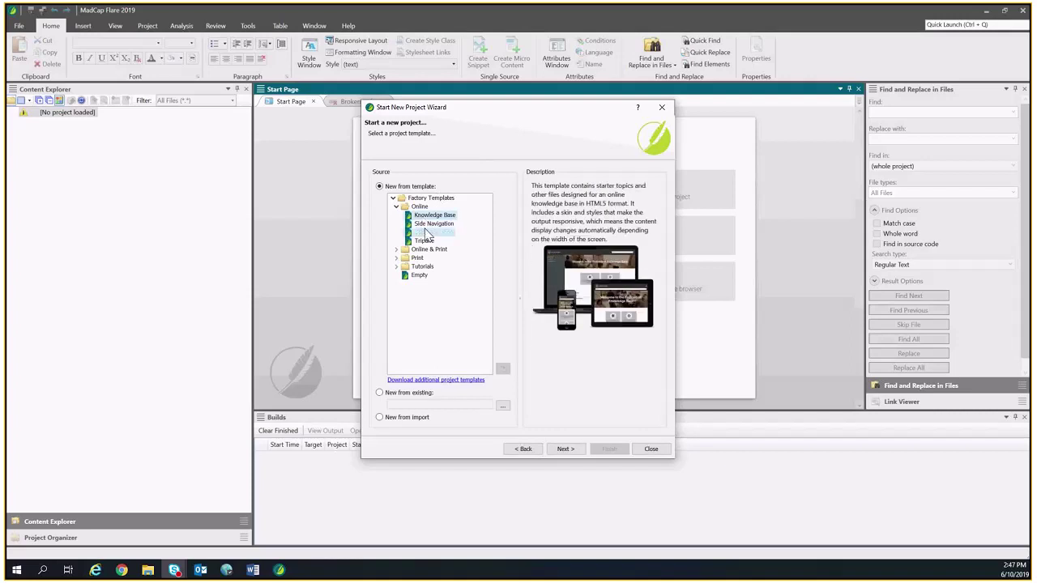
left_click(423, 240)
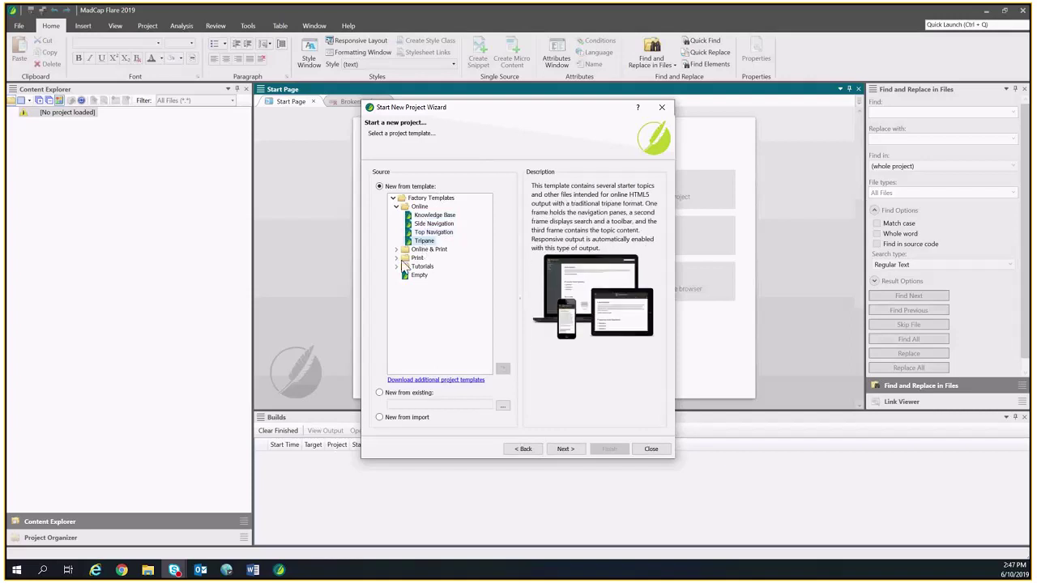
left_click(396, 250)
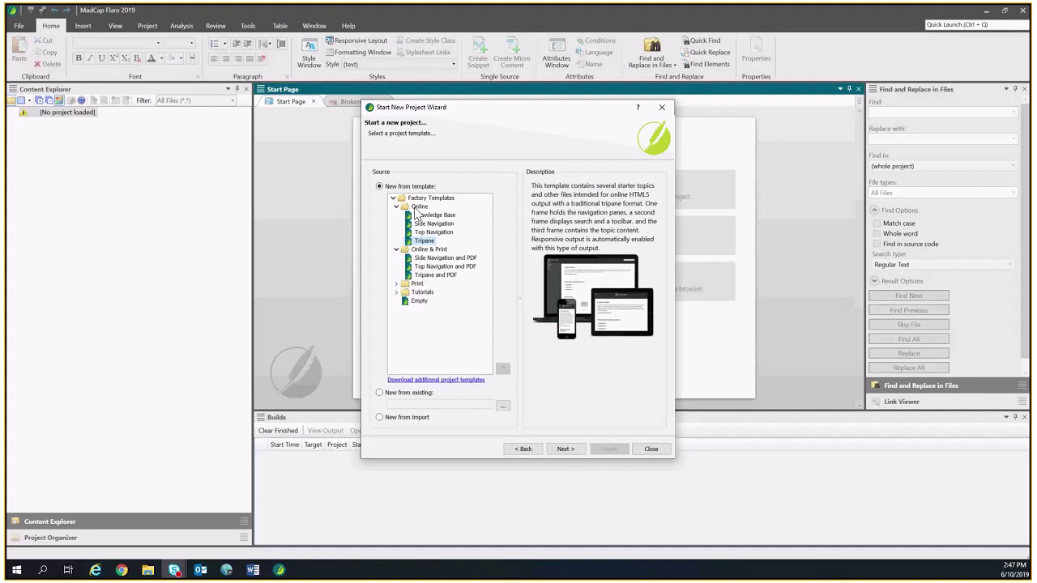
left_click(397, 250)
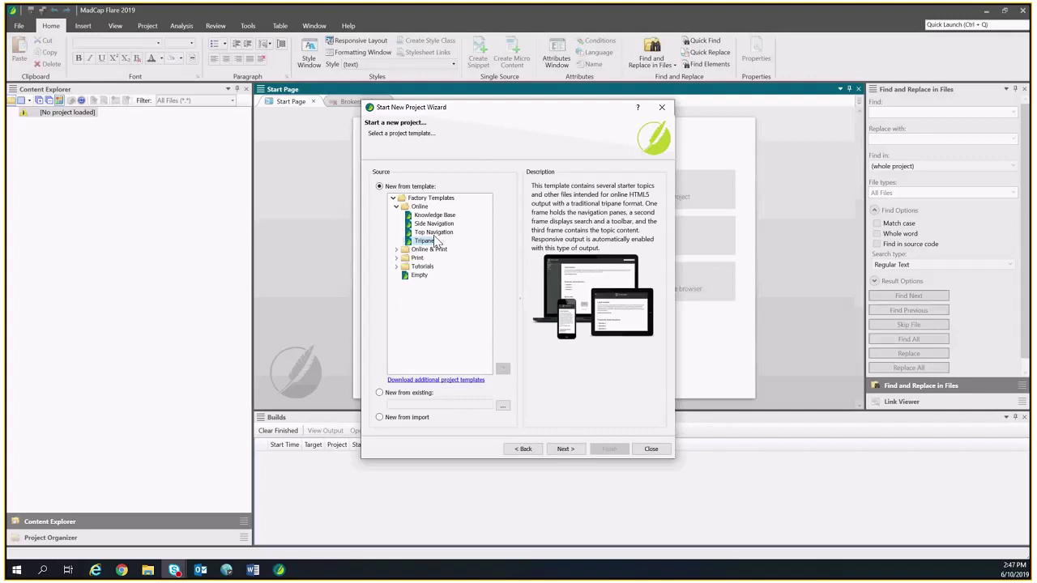
left_click(434, 232)
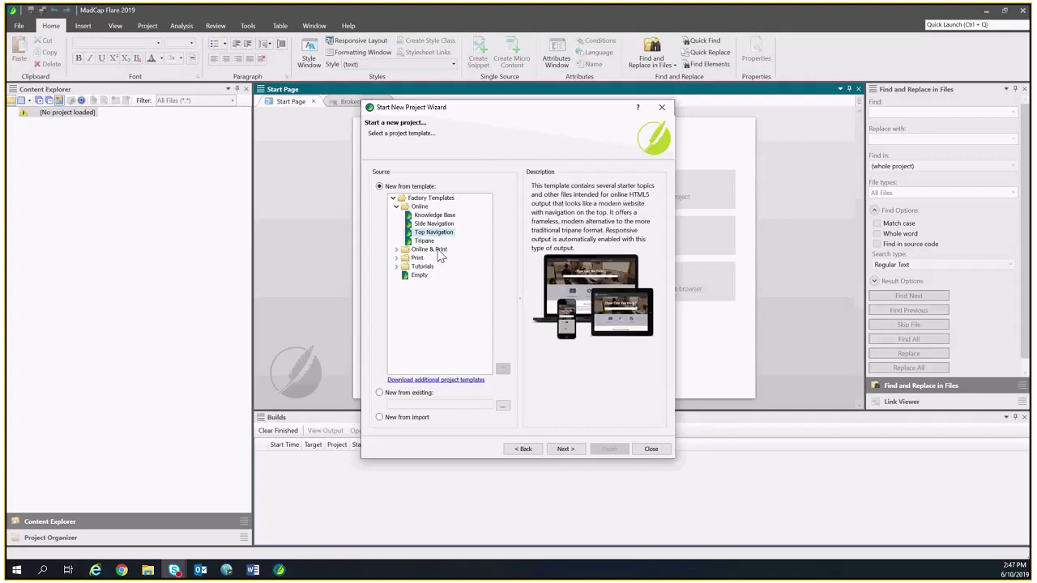
left_click(558, 447)
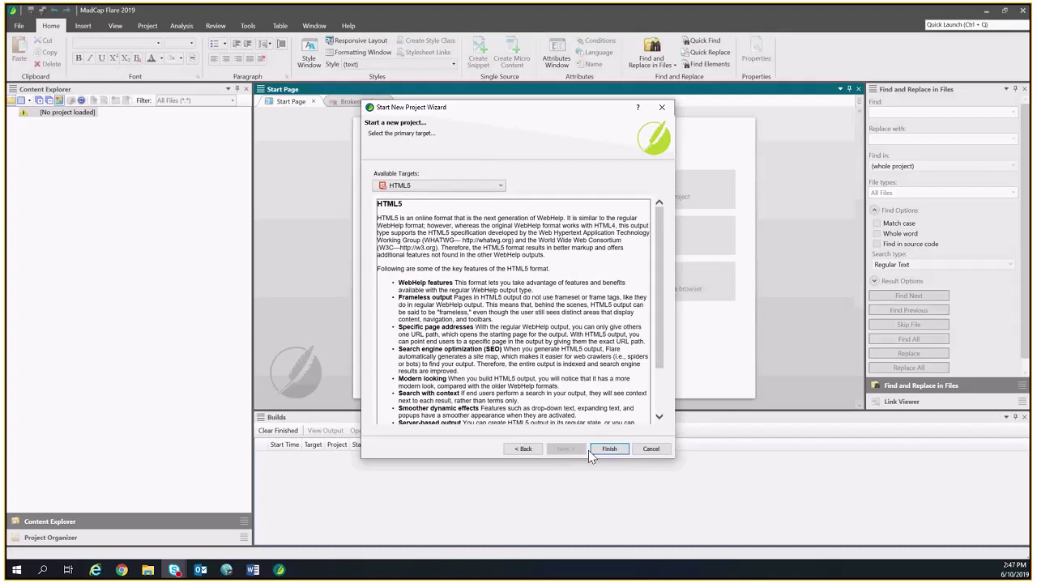
left_click(601, 452)
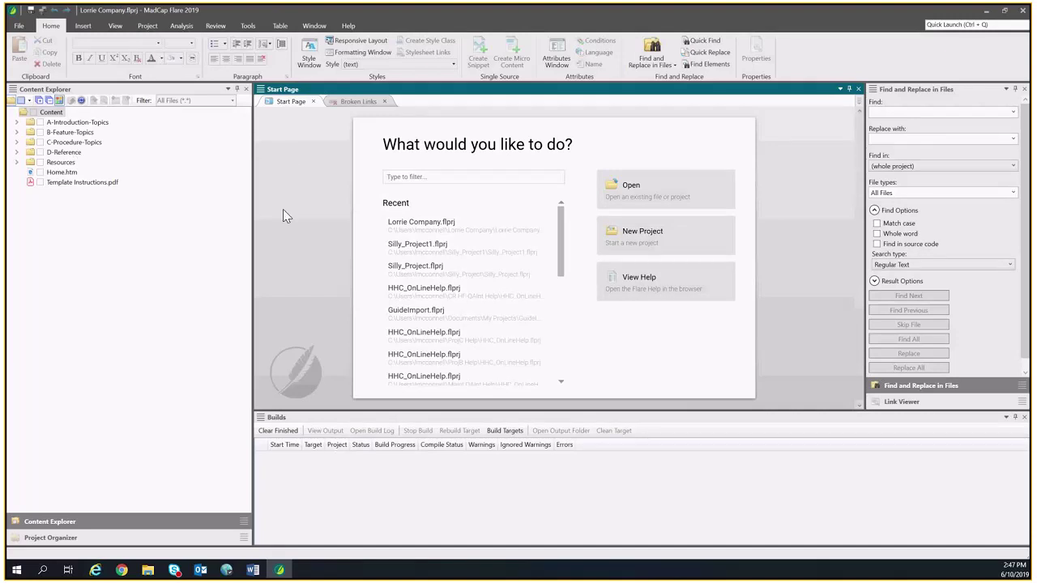
- Build the project's primary HTML5 target
left_click(148, 26)
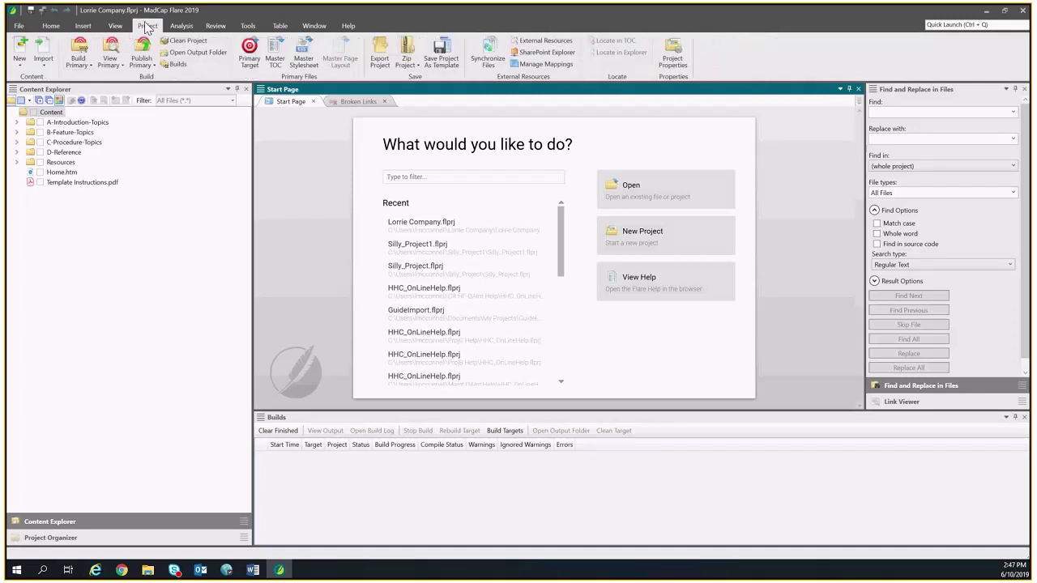
left_click(82, 51)
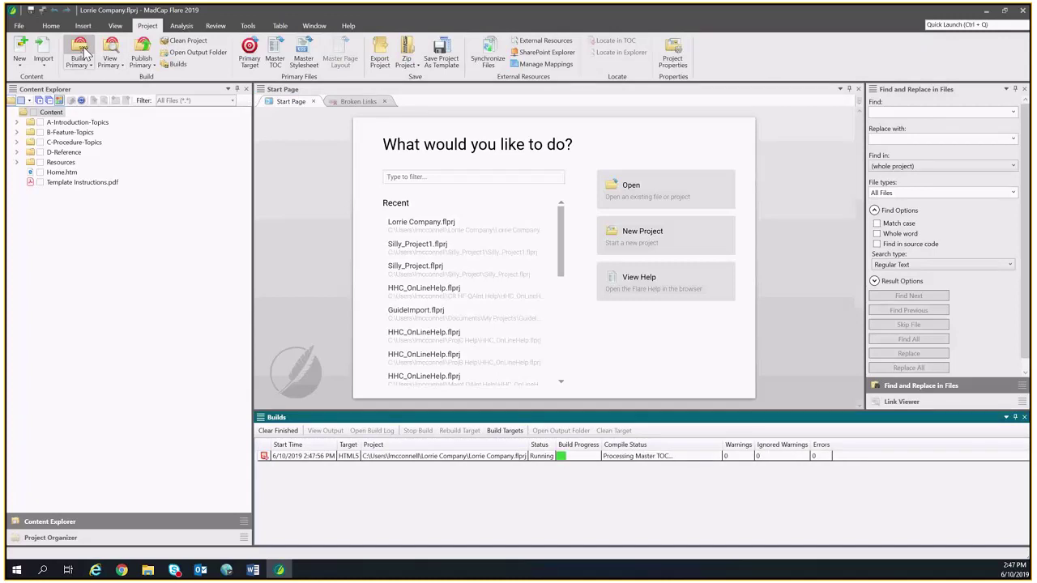
left_click(92, 65)
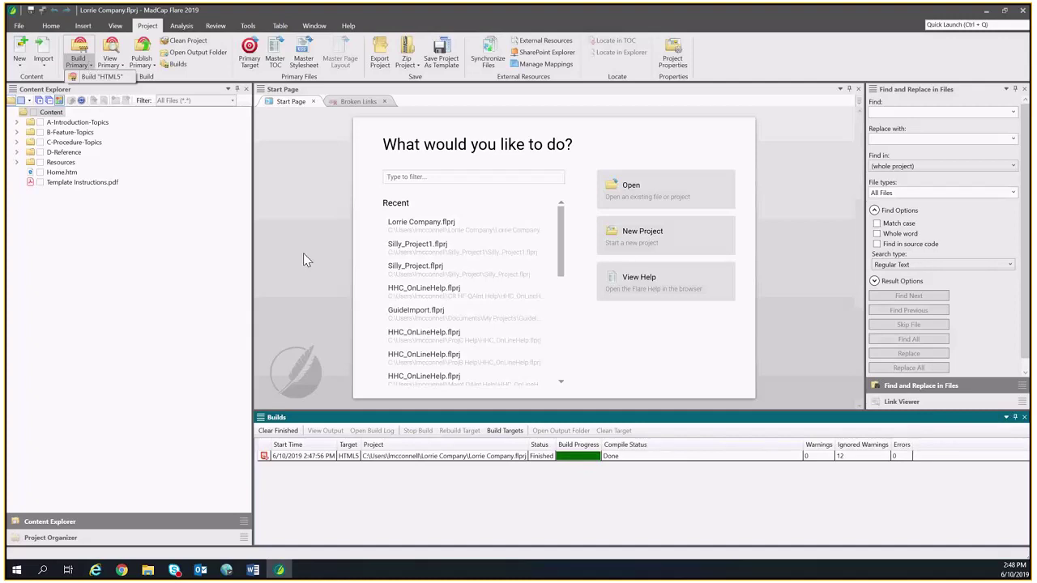
- View the output of the finished HTML5 build in Google Chrome
left_click(457, 461)
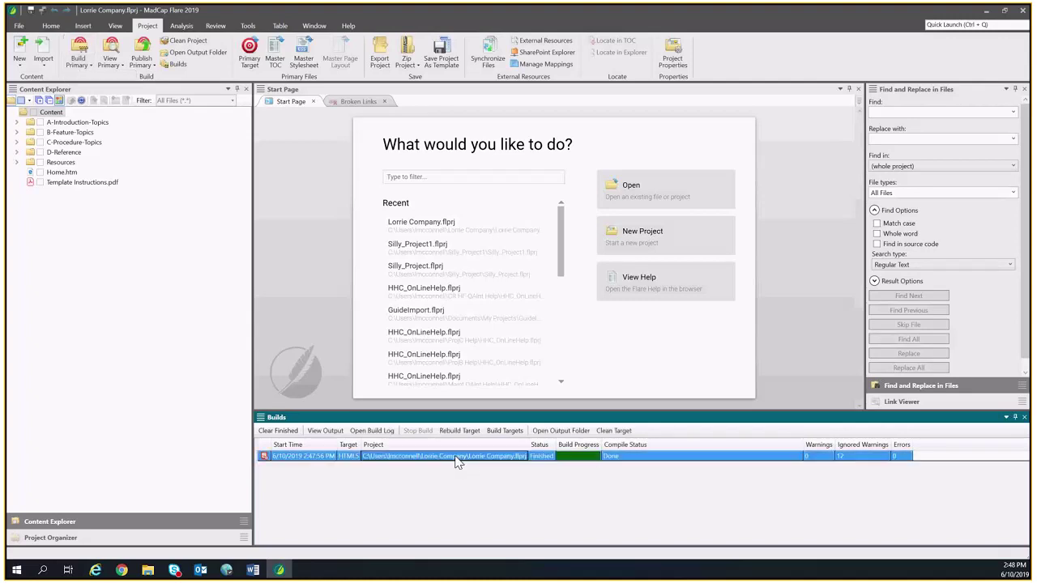
left_click(317, 432)
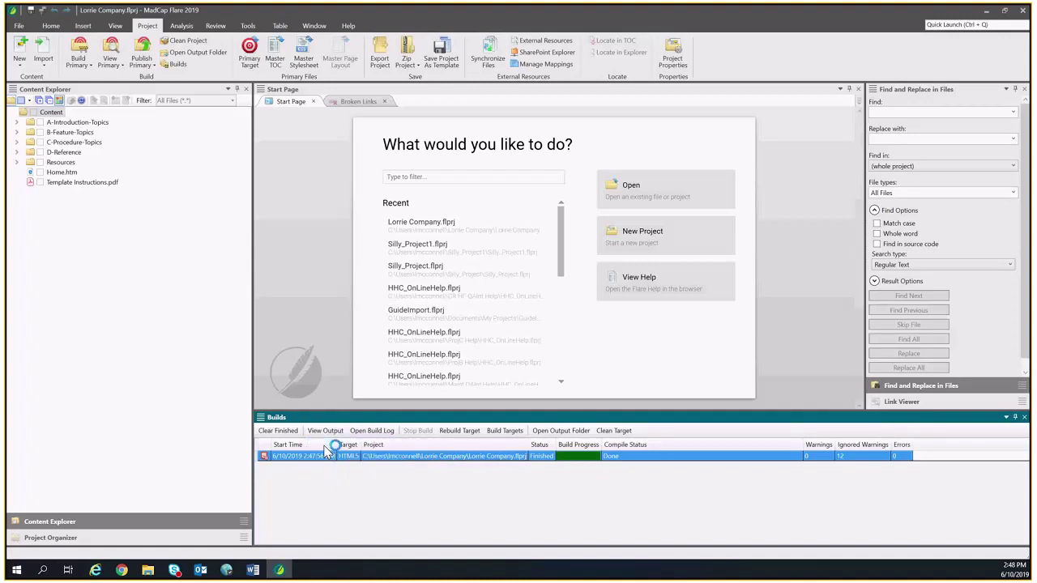
left_click(349, 445)
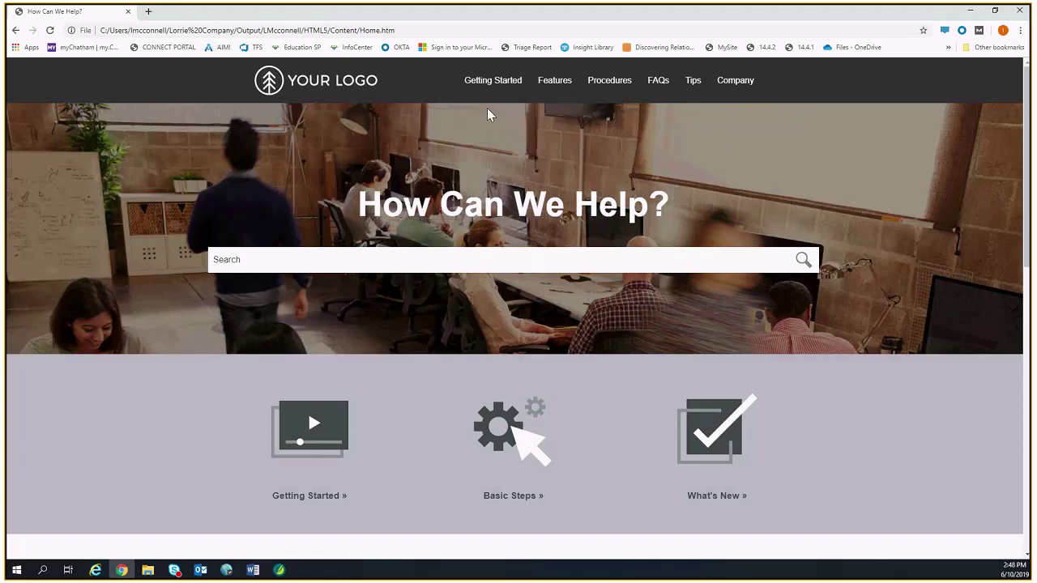
- Browse the built site's Getting Started, Features, Procedures, FAQs and Company pages, and return to the Flare project
left_click(493, 81)
left_click(544, 86)
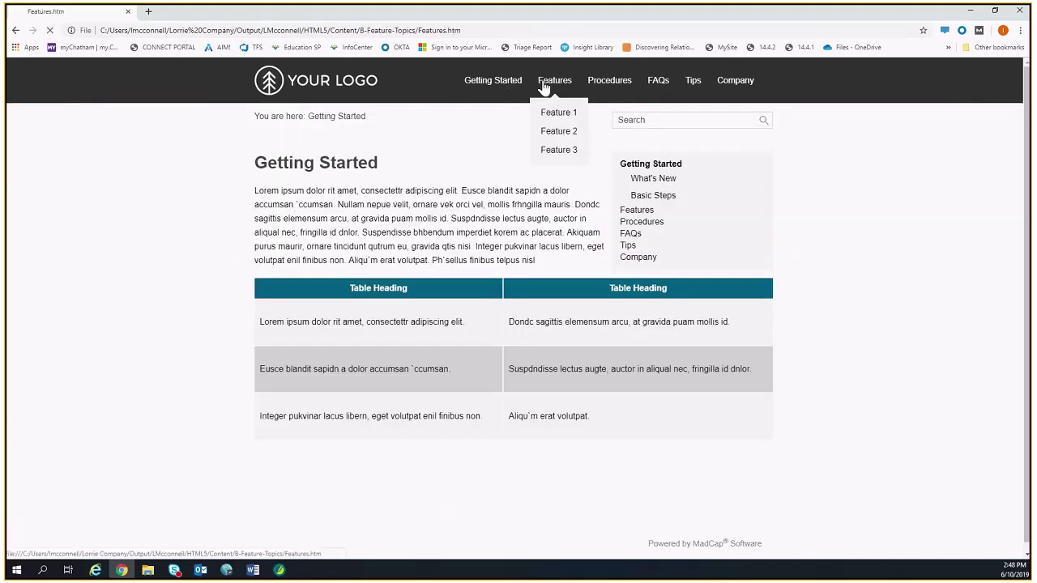
left_click(597, 84)
left_click(604, 110)
left_click(608, 84)
left_click(600, 132)
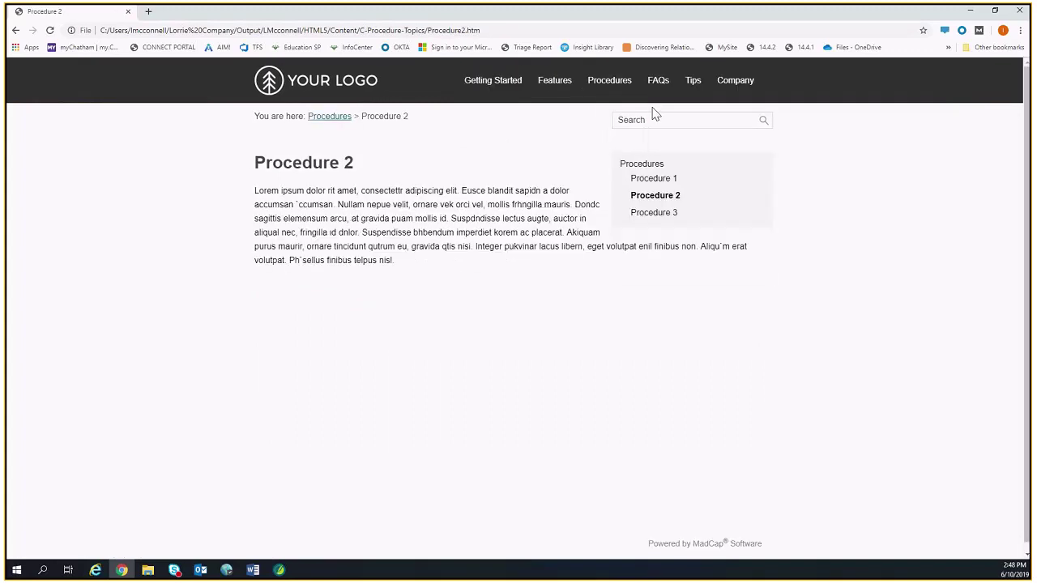
left_click(659, 84)
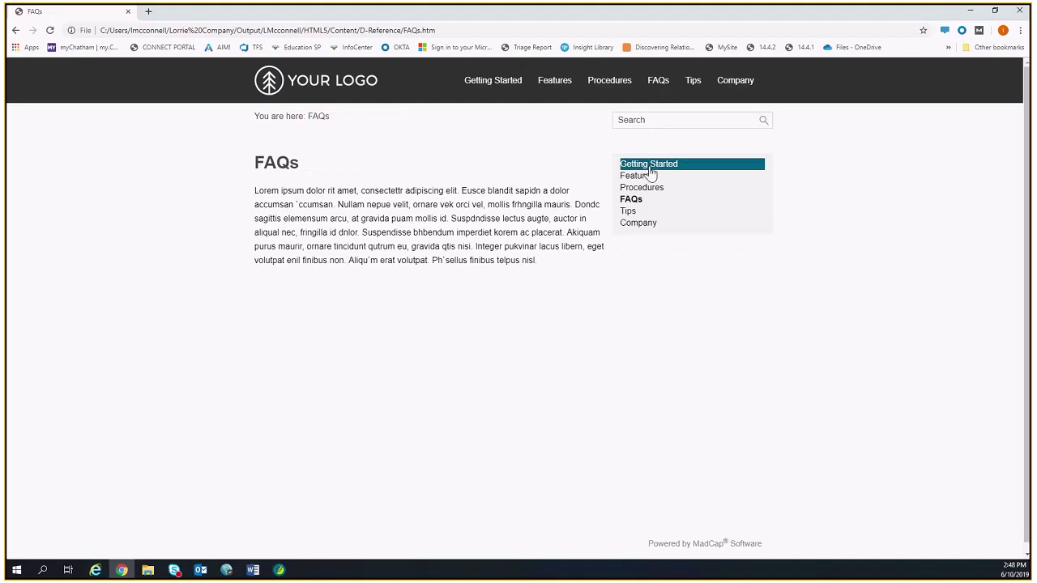
left_click(653, 163)
left_click(725, 88)
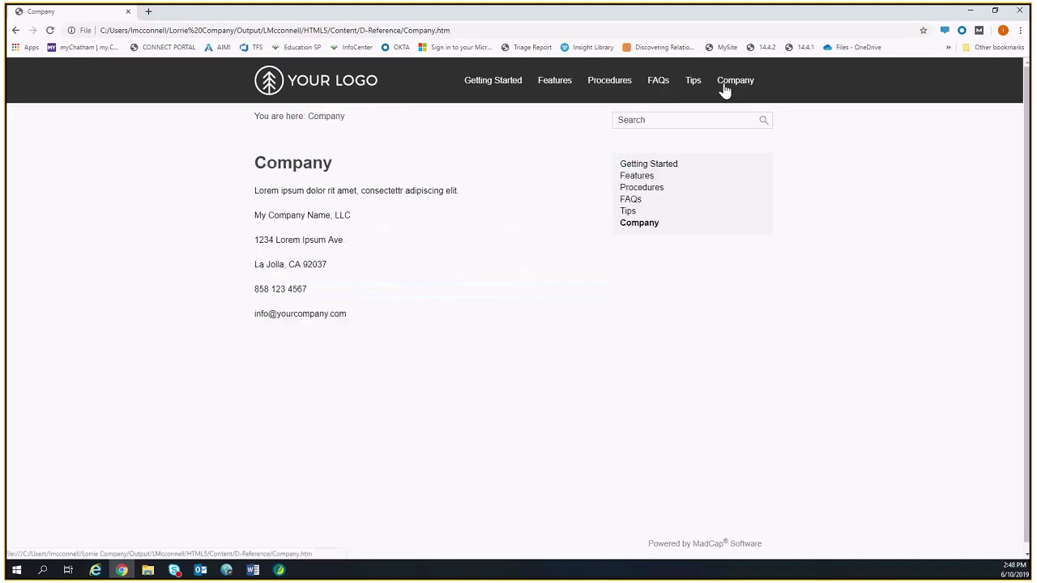
left_click(969, 13)
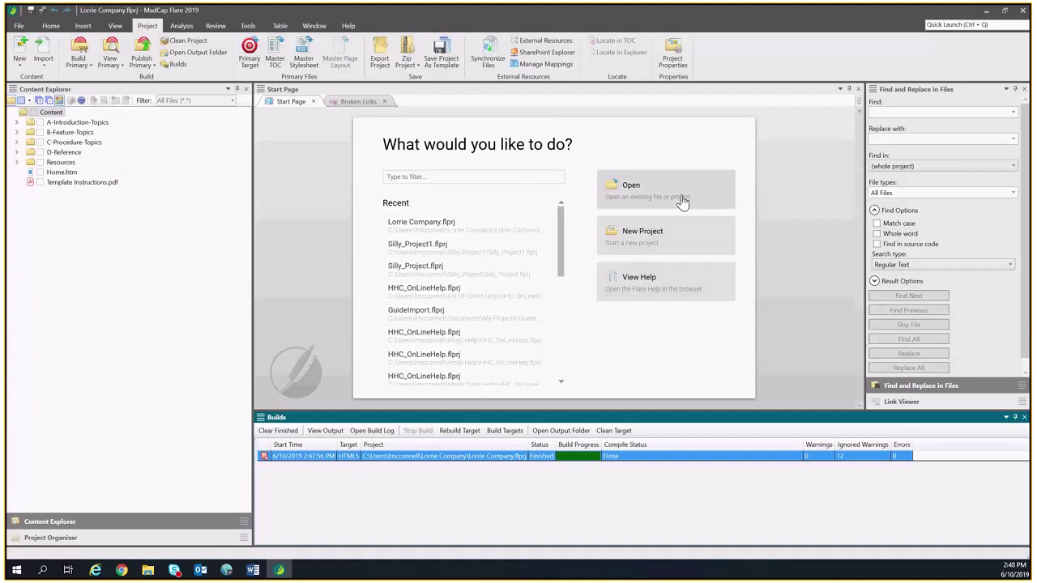
- Expand all content folders except Resources and open the Basic-Steps.htm topic for editing
left_click(39, 100)
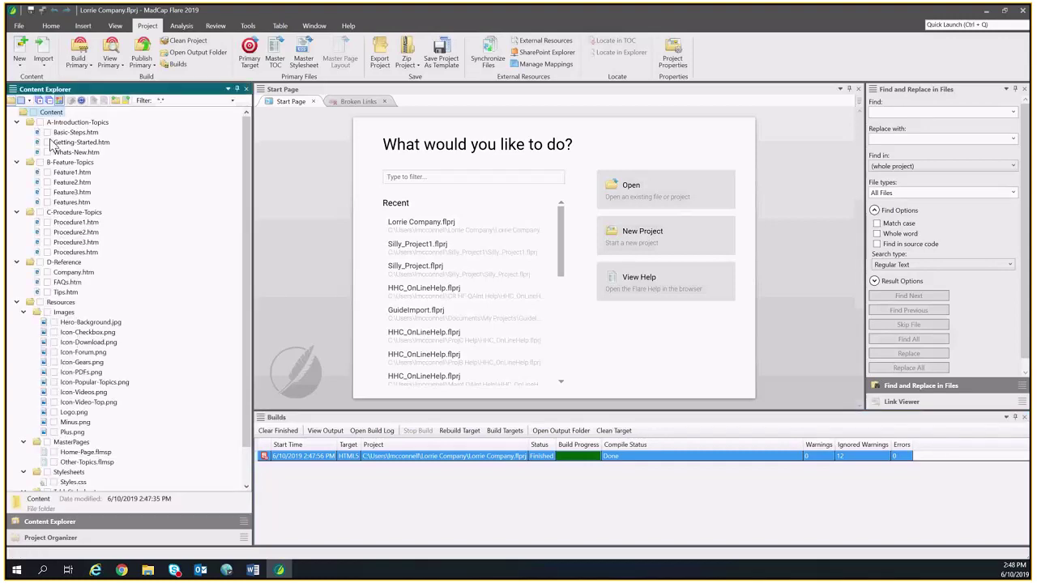
double_click(61, 302)
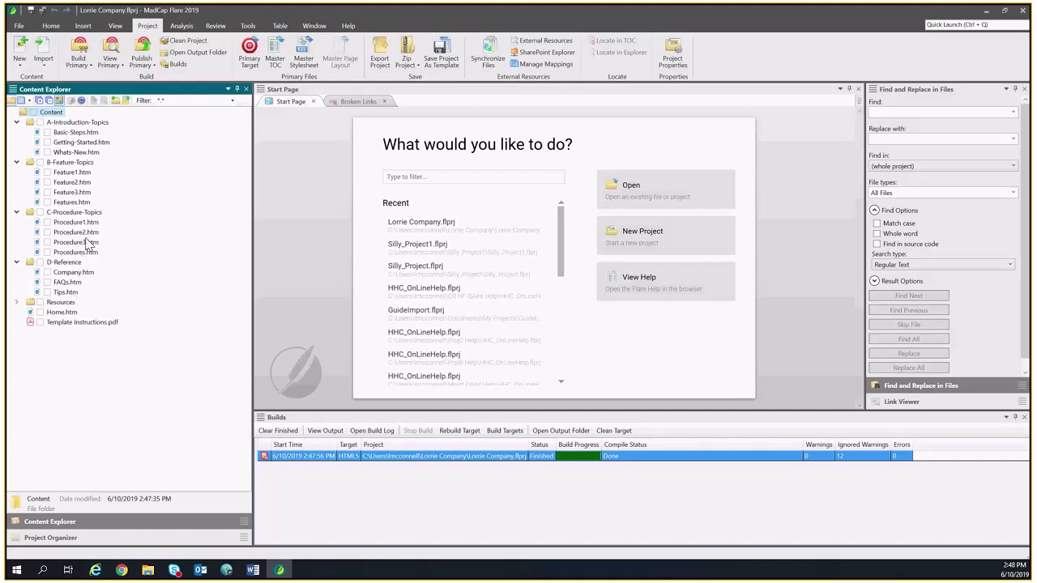
left_click(87, 133)
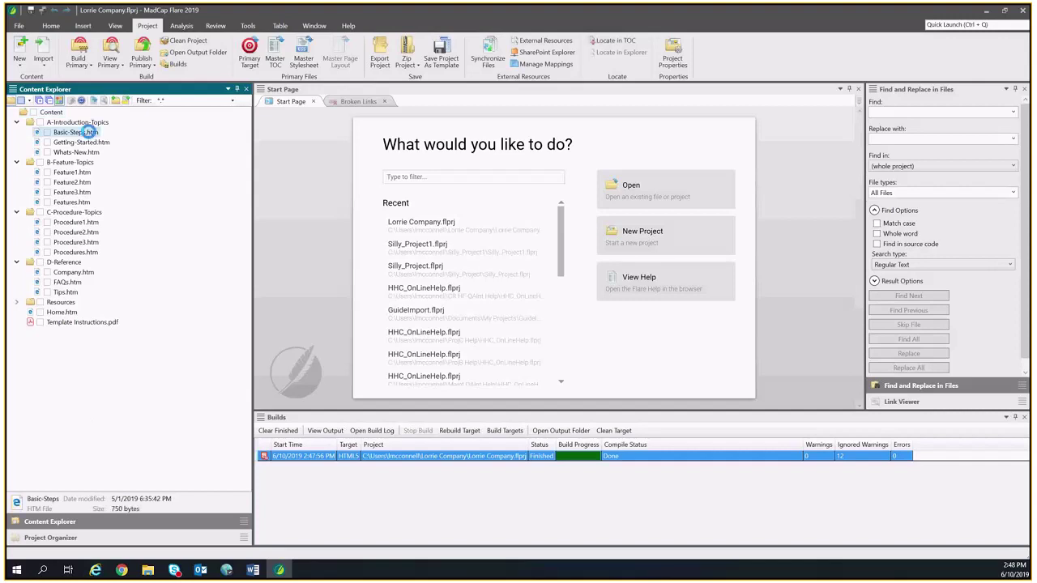
double_click(88, 132)
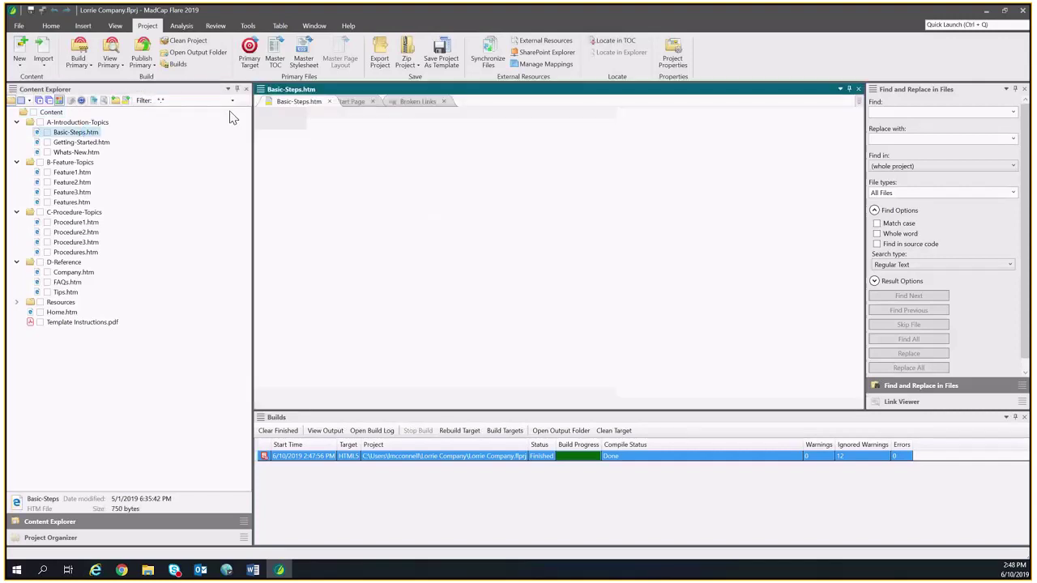
- Close the Find and Replace in Files and Builds panes, and open the Getting-Started.htm and Whats-New.htm topics
left_click(1024, 89)
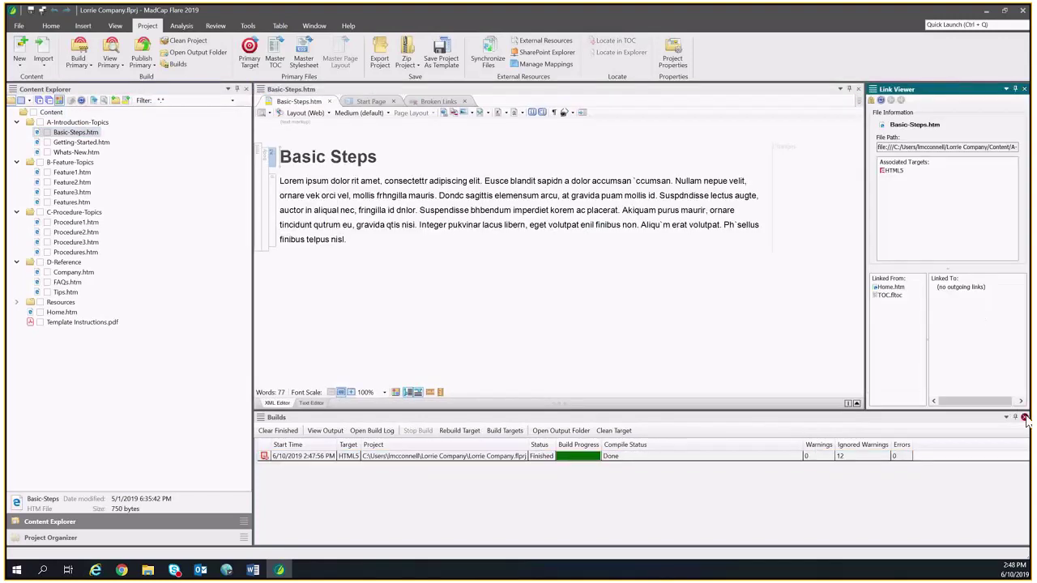
left_click(1025, 418)
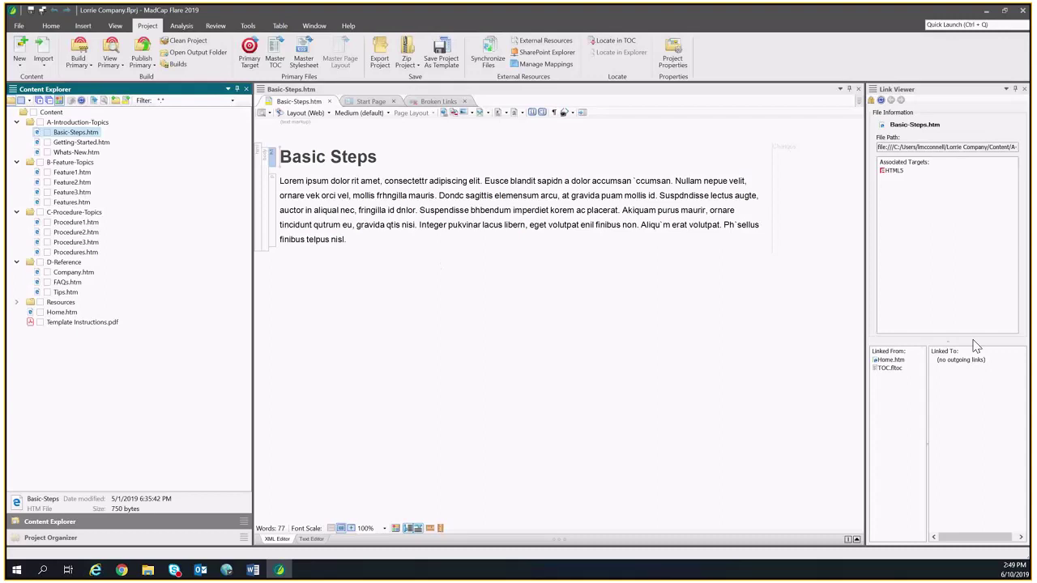
left_click(71, 144)
double_click(72, 144)
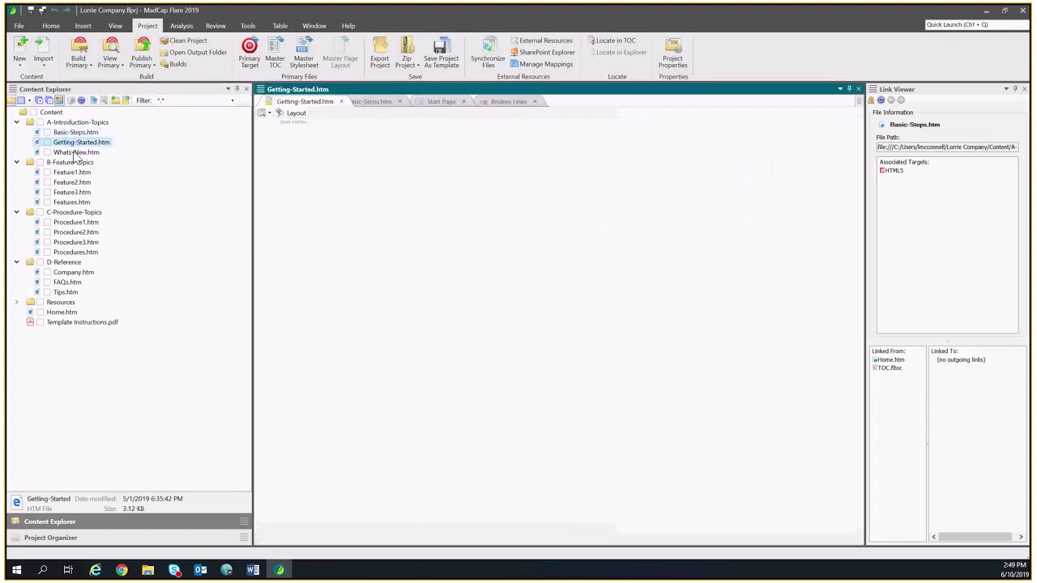
double_click(75, 152)
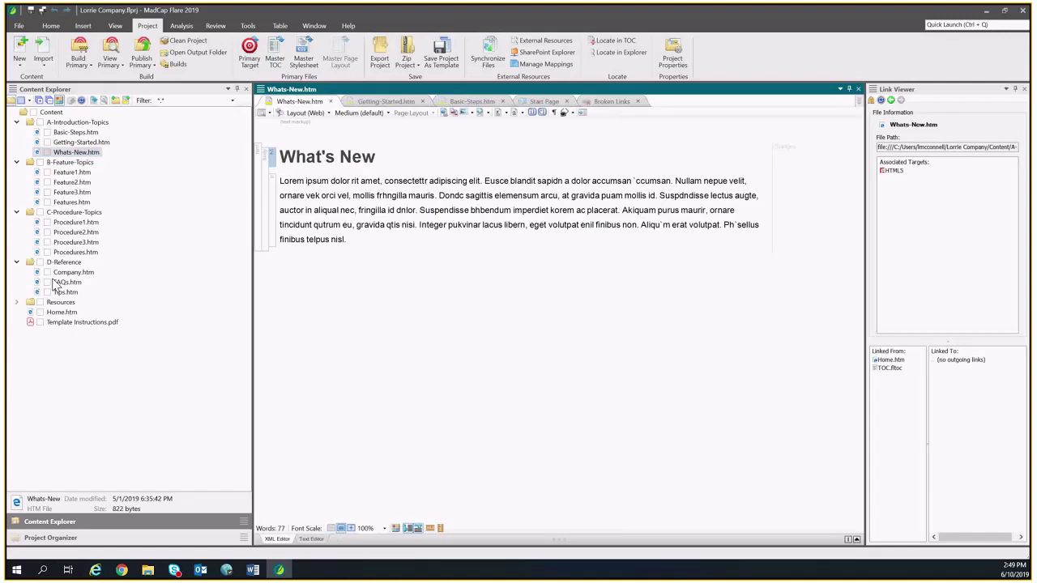
- Open Home.htm, replace "We" in the "How Can We Help?" heading with the company owner's first name, and save
double_click(70, 312)
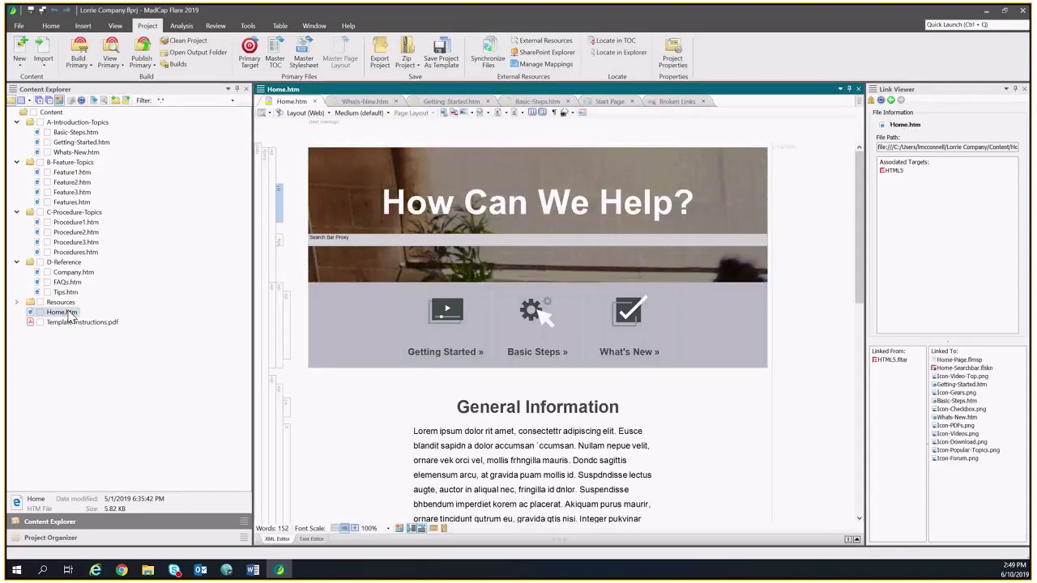
left_click(544, 213)
type("Lorrie")
key("Delete")
key("Delete")
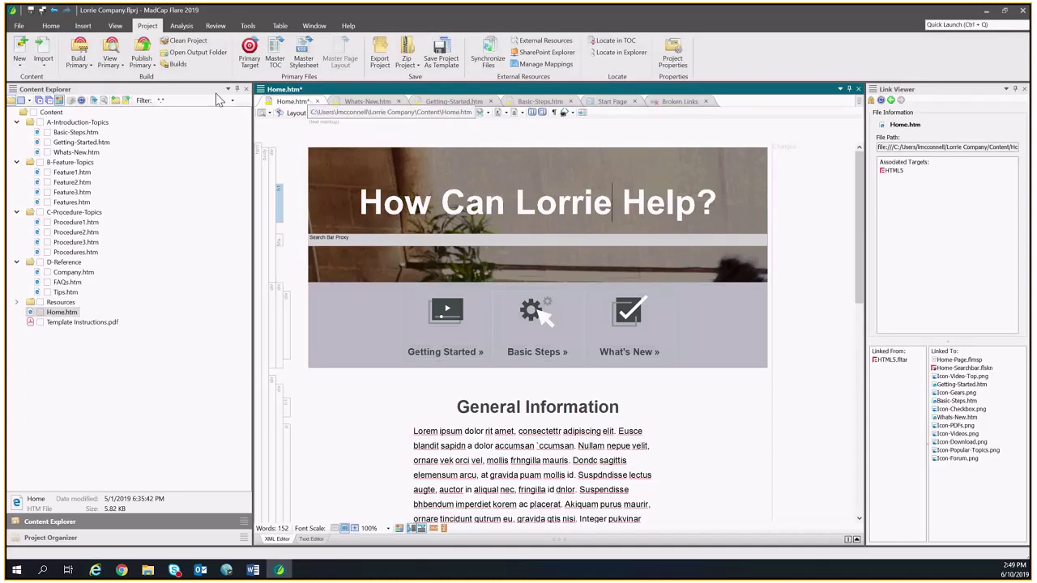
key("ctrl+s")
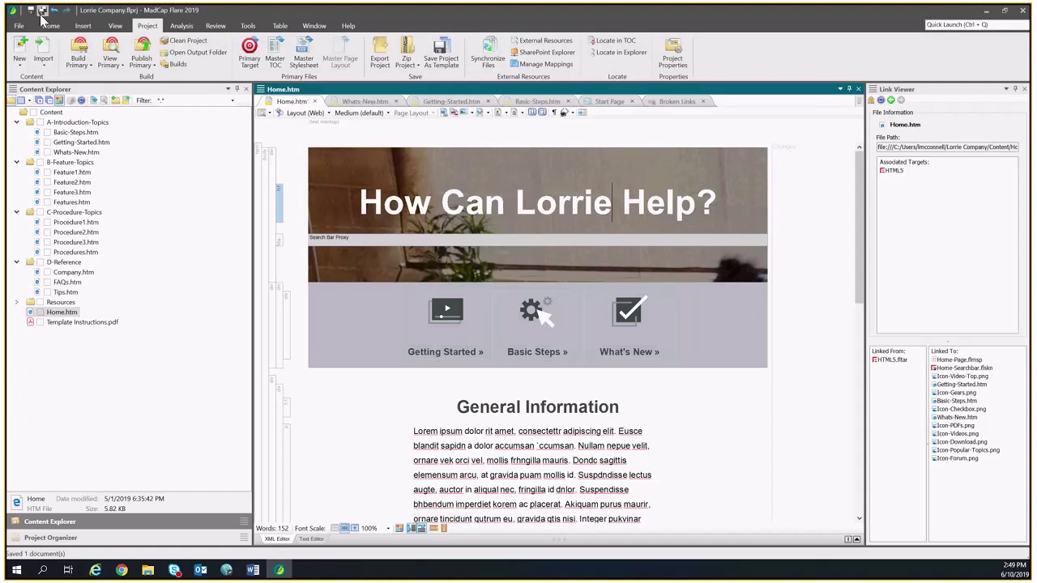
- Open Company.htm, put the owner's first name in possessive form before "Company" in the heading, and save
double_click(73, 273)
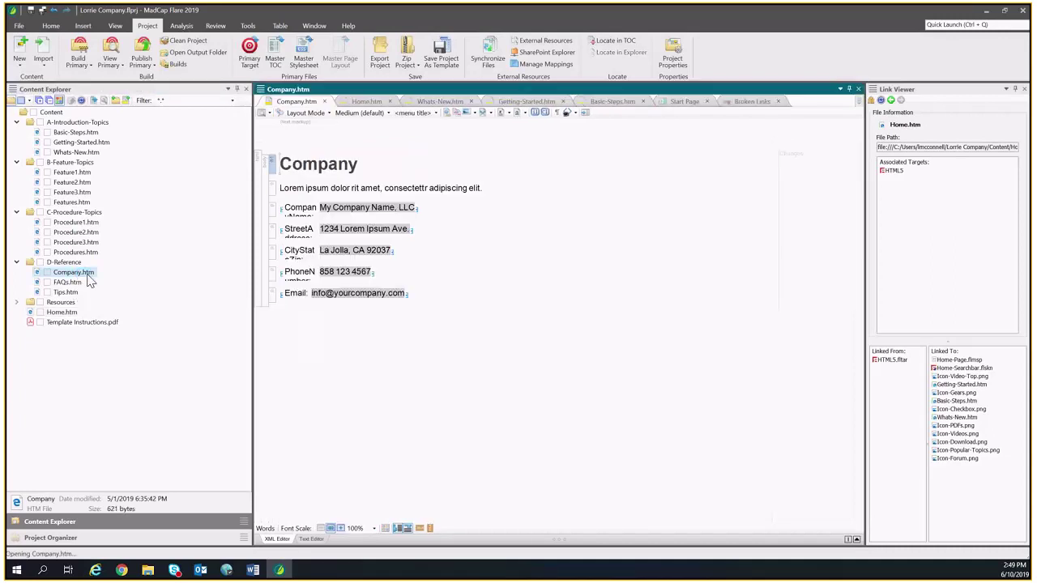
left_click(282, 165)
type("Lorire")
key("BackSpace")
key("BackSpace")
key("BackSpace")
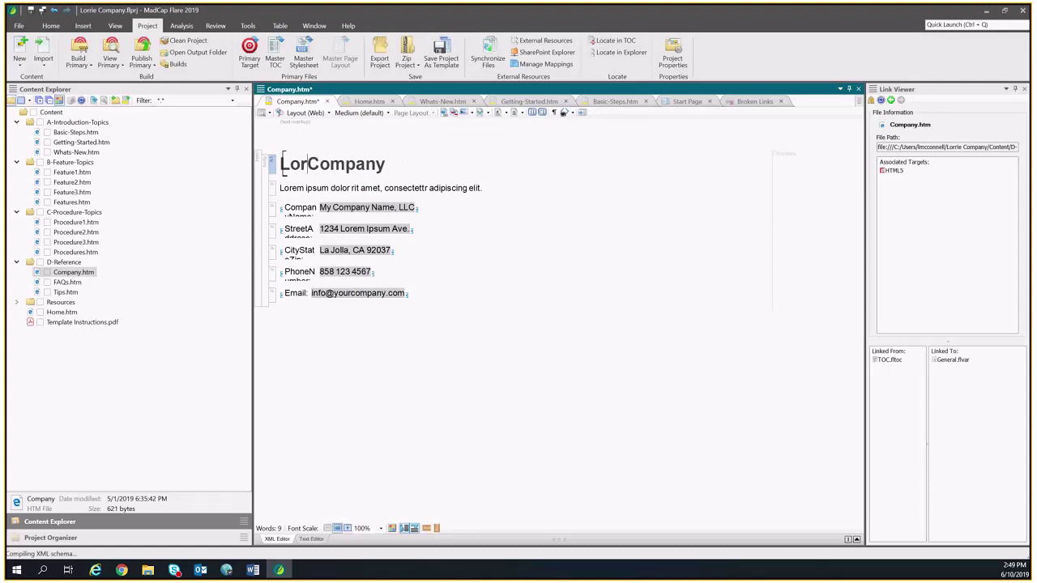
type("rie's")
key("ctrl+s")
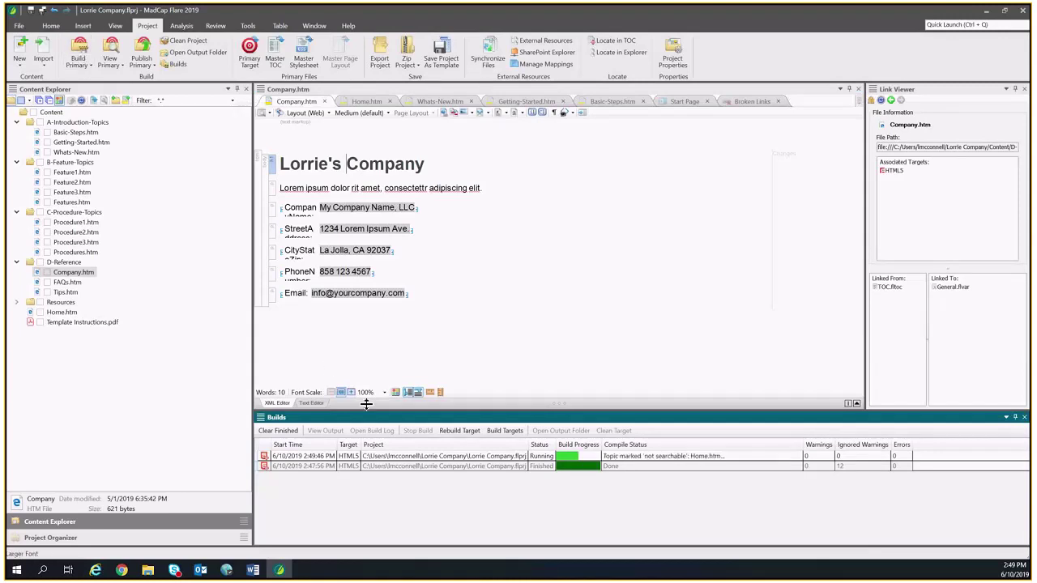
- View the output of the latest finished HTML5 build in Google Chrome
left_click(460, 457)
left_click(335, 434)
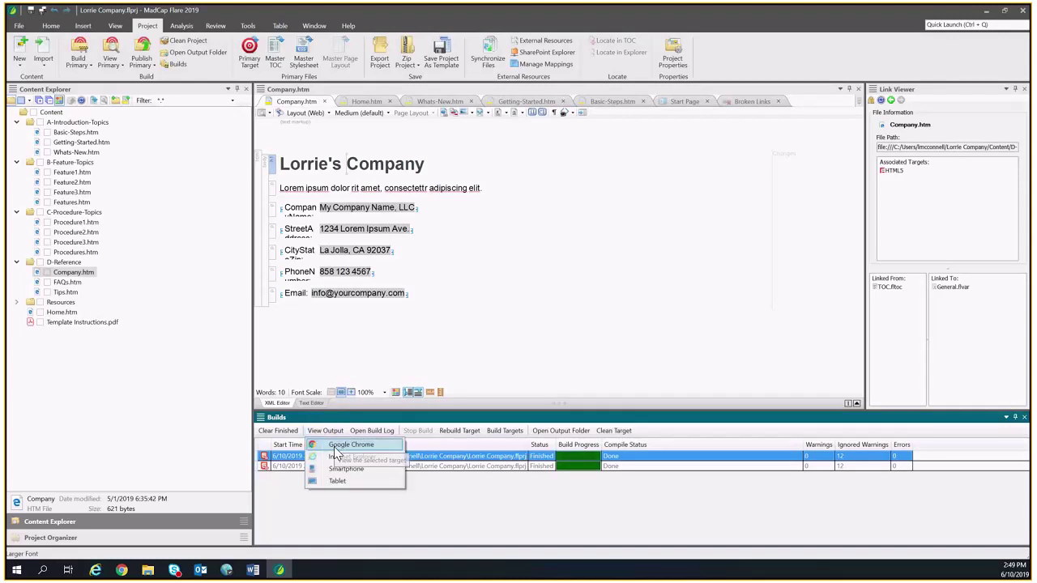
left_click(344, 454)
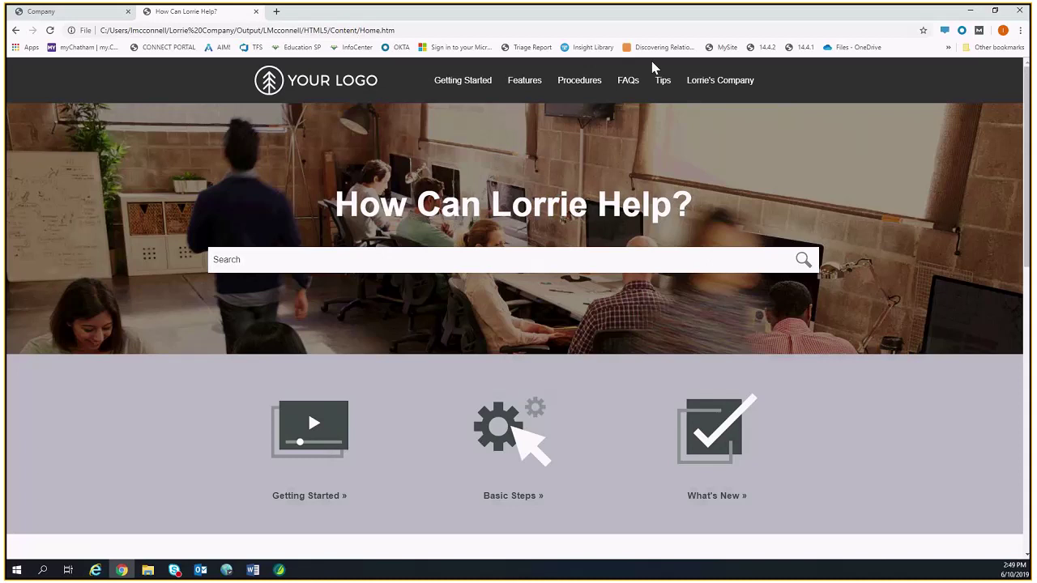
- Check the renamed company page from the output's top navigation, return to the home page through the logo, and close the browser
left_click(707, 91)
mouse_move(433, 87)
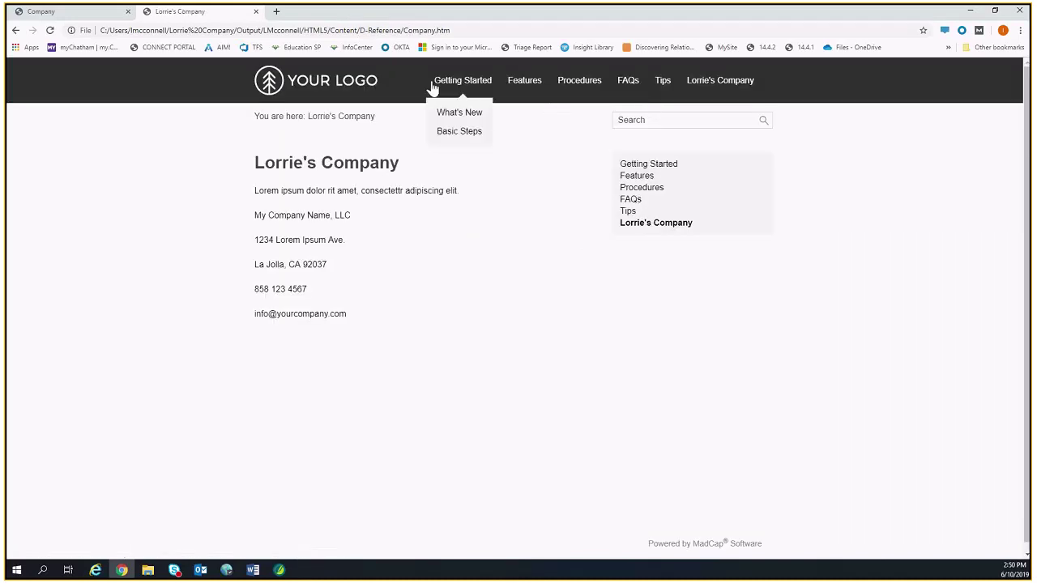
left_click(325, 85)
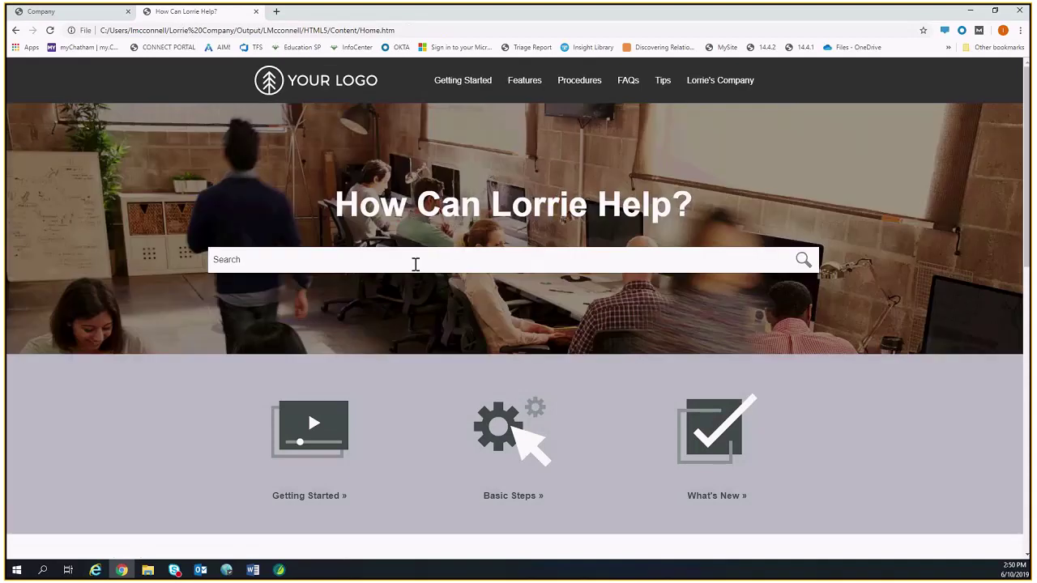
left_click(1019, 11)
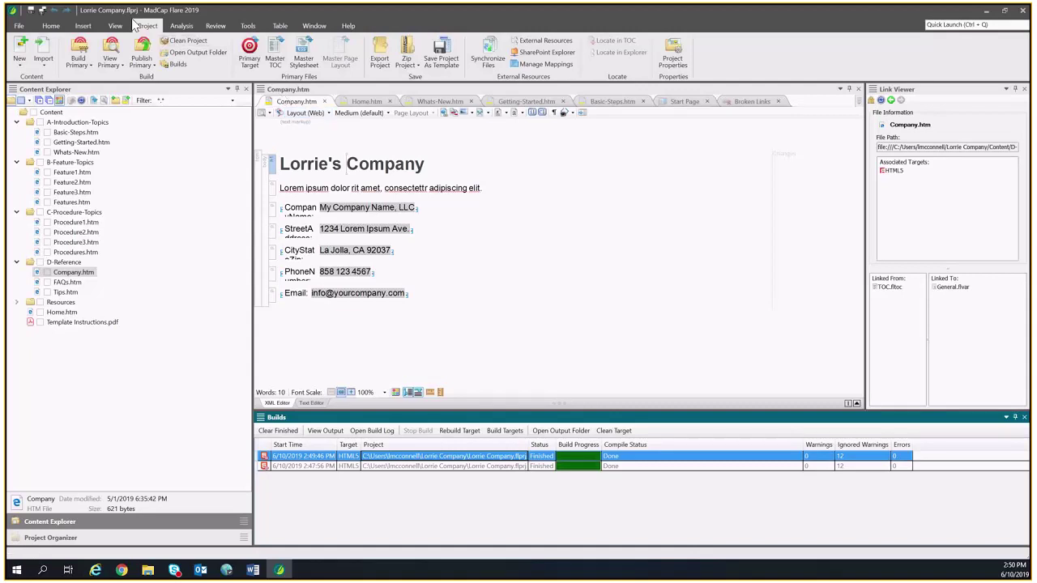
- From the Home.htm topic, view the latest HTML5 build in Chrome in a smaller window moved aside, and return to Flare
left_click(360, 101)
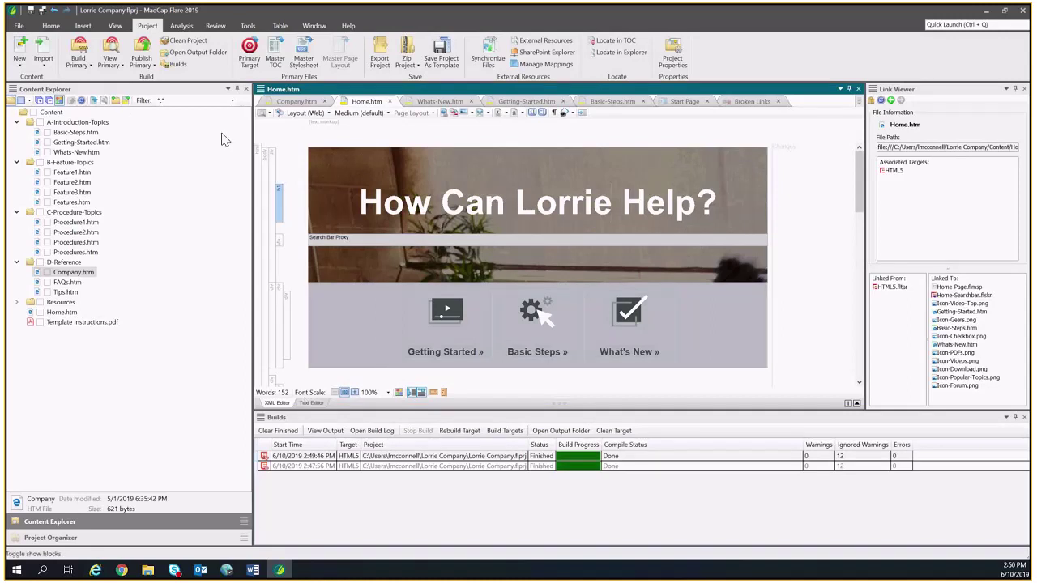
double_click(392, 457)
left_click(342, 445)
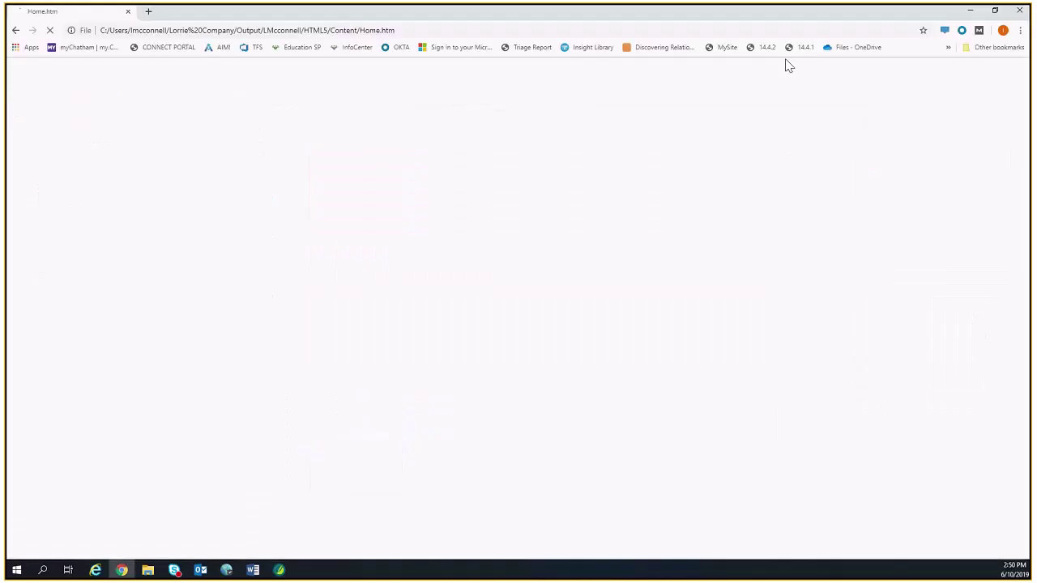
left_click(995, 11)
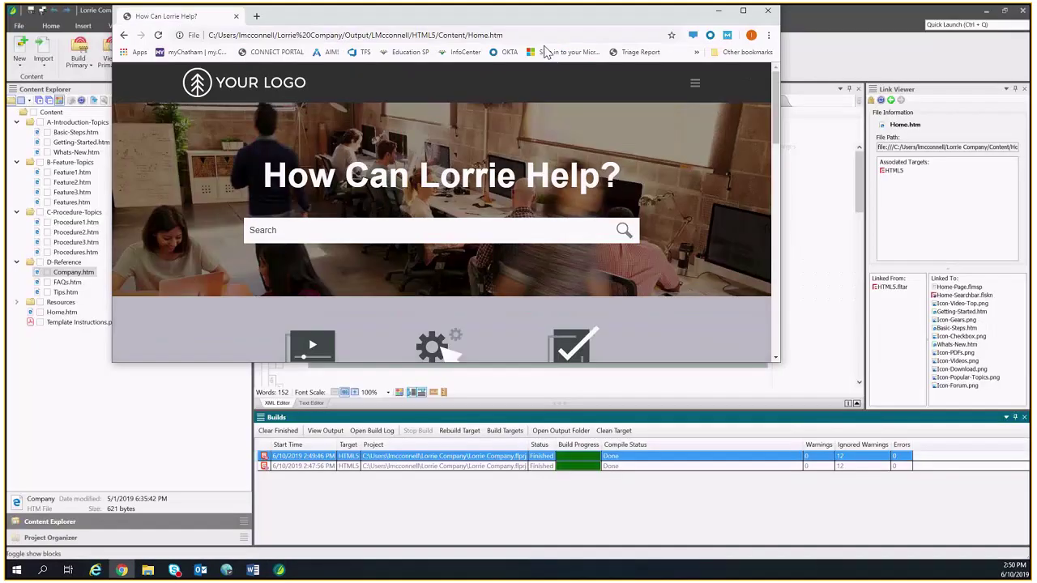
left_click_drag(507, 19, 727, 165)
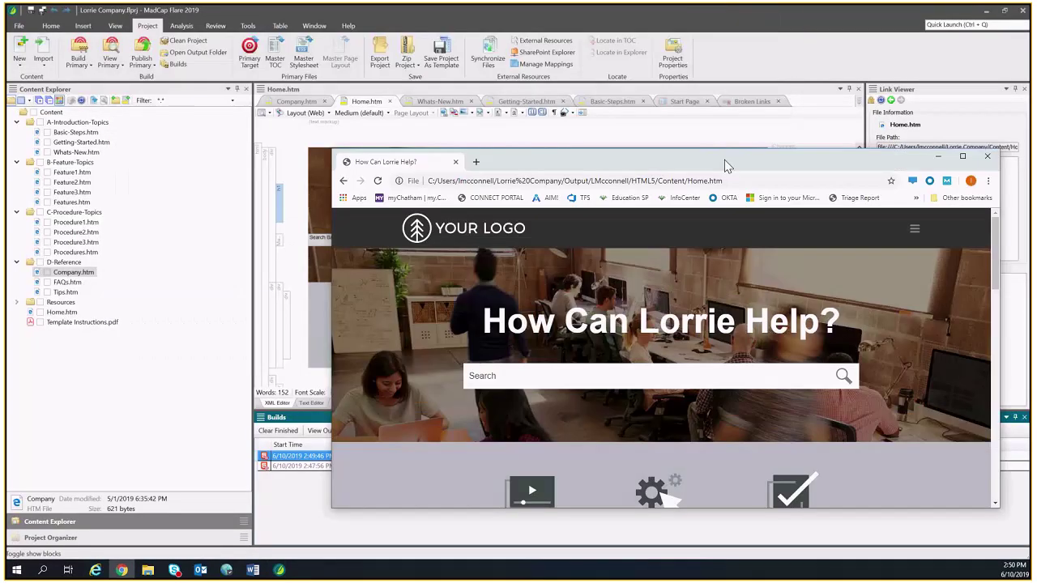
left_click(403, 61)
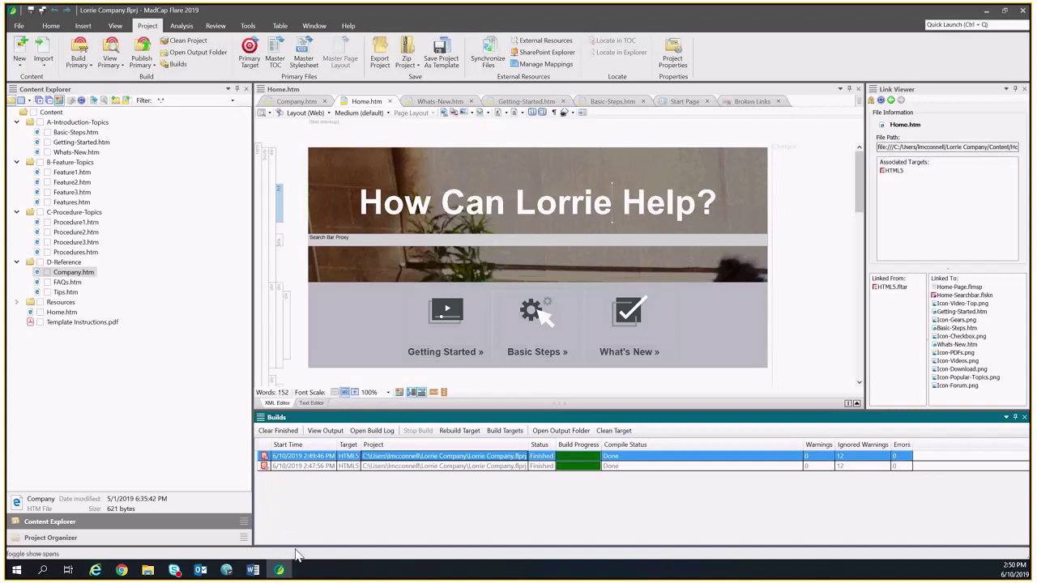
- Switch to File Explorer with the project folder in a maximized window, minimizing Flare
left_click(148, 570)
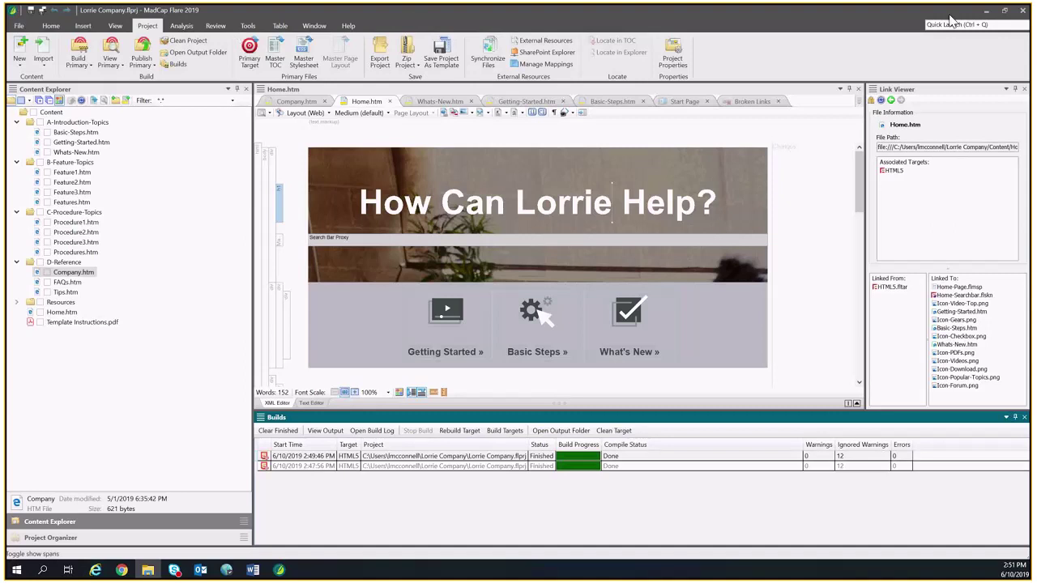
left_click(986, 11)
key("super+e")
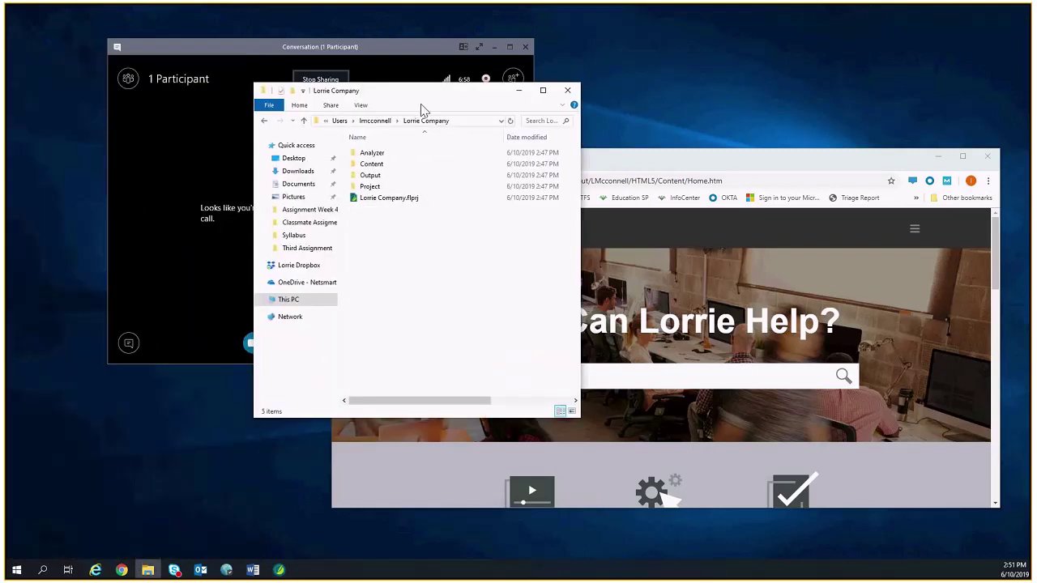
left_click(542, 90)
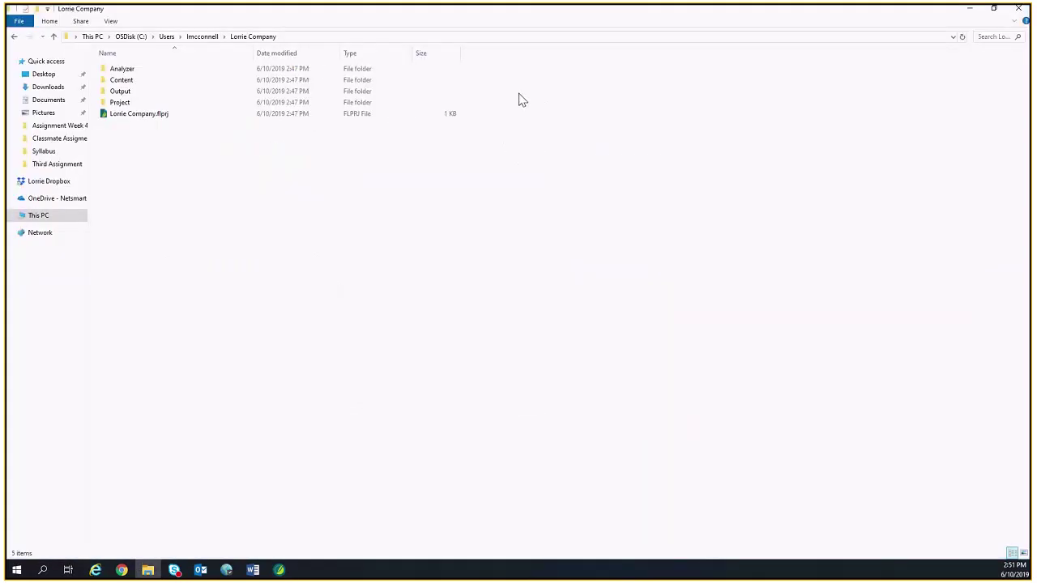
- Browse from the project's Output folder through the user's folder to HTML5, Content and D-Reference to examine the generated files
double_click(122, 92)
left_click(126, 72)
double_click(125, 73)
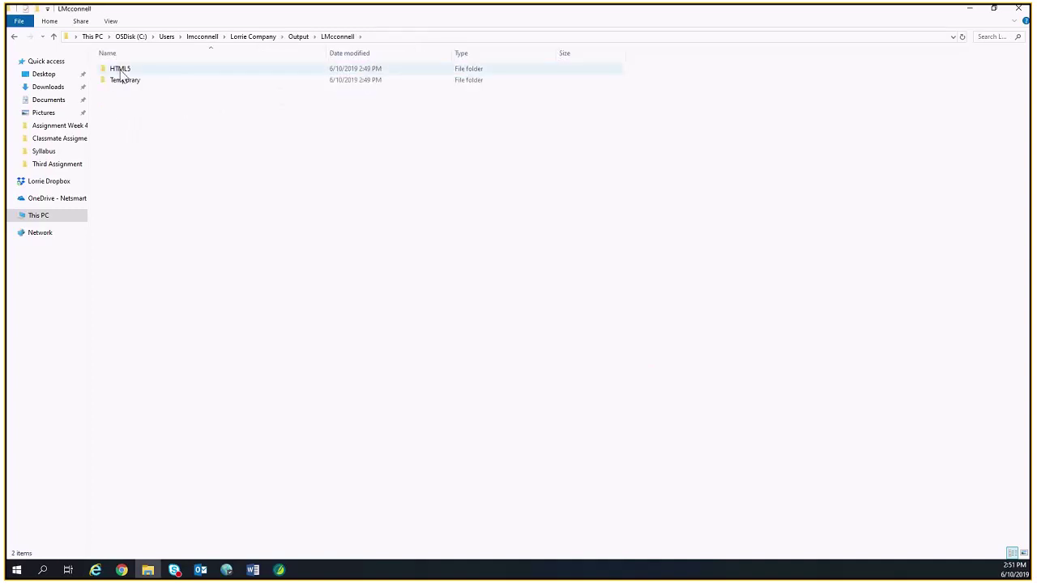
left_click(121, 71)
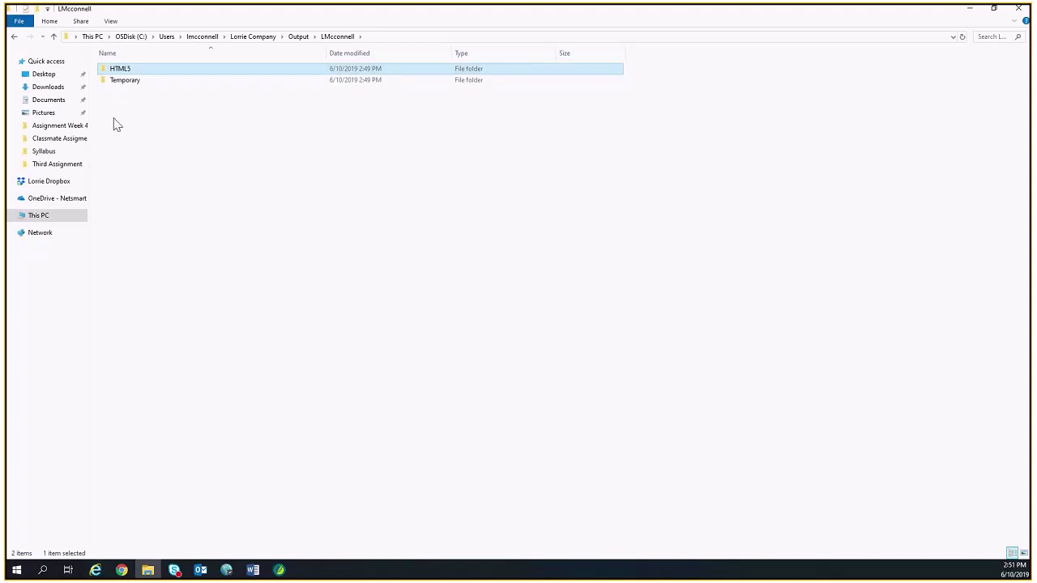
double_click(120, 75)
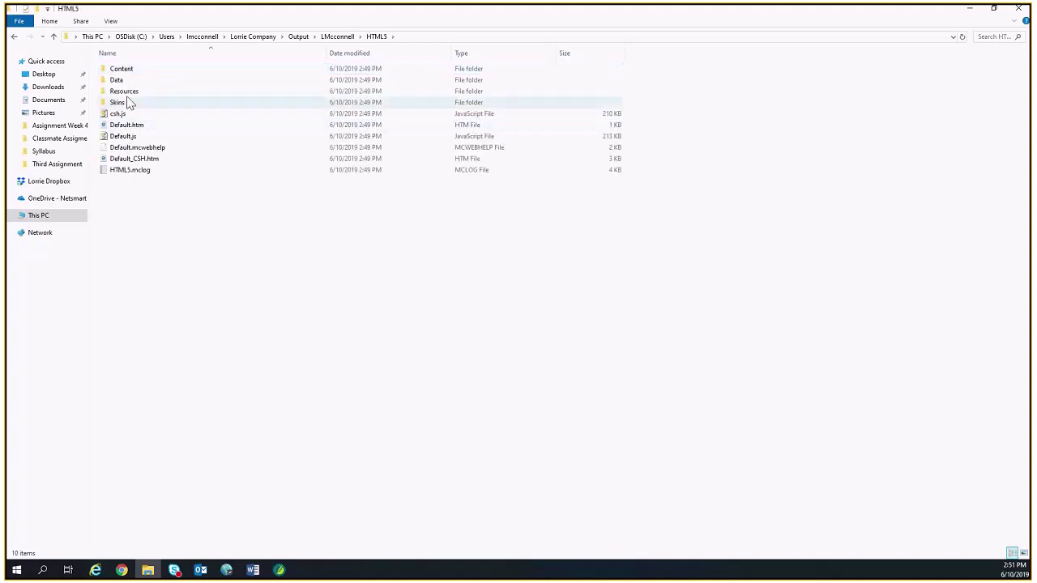
double_click(118, 69)
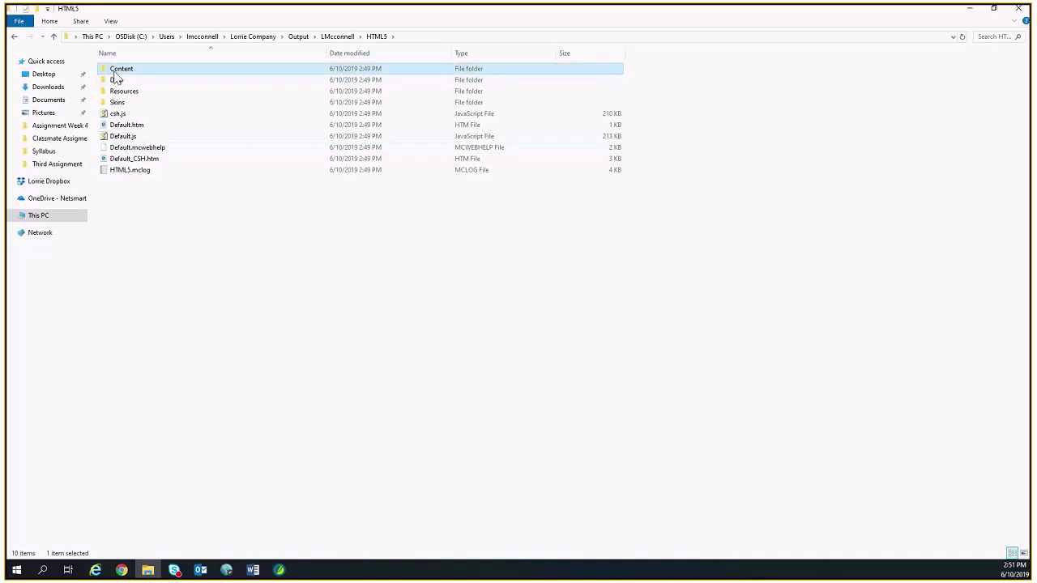
left_click(125, 103)
double_click(125, 104)
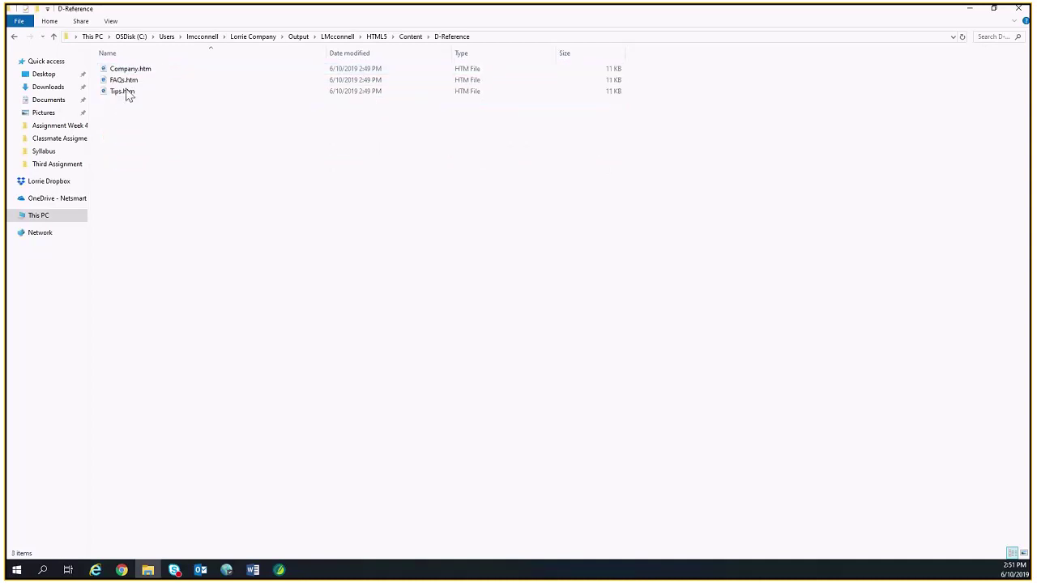
- Return to the HTML5 output folder, open Default_CSH.htm to check the home page in the browser, and close it
left_click(299, 37)
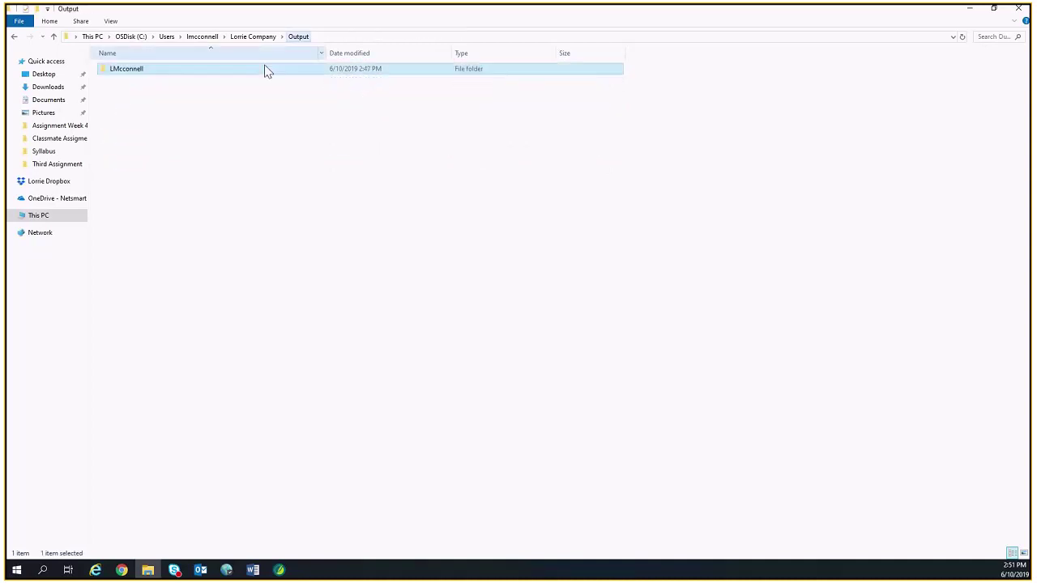
double_click(134, 71)
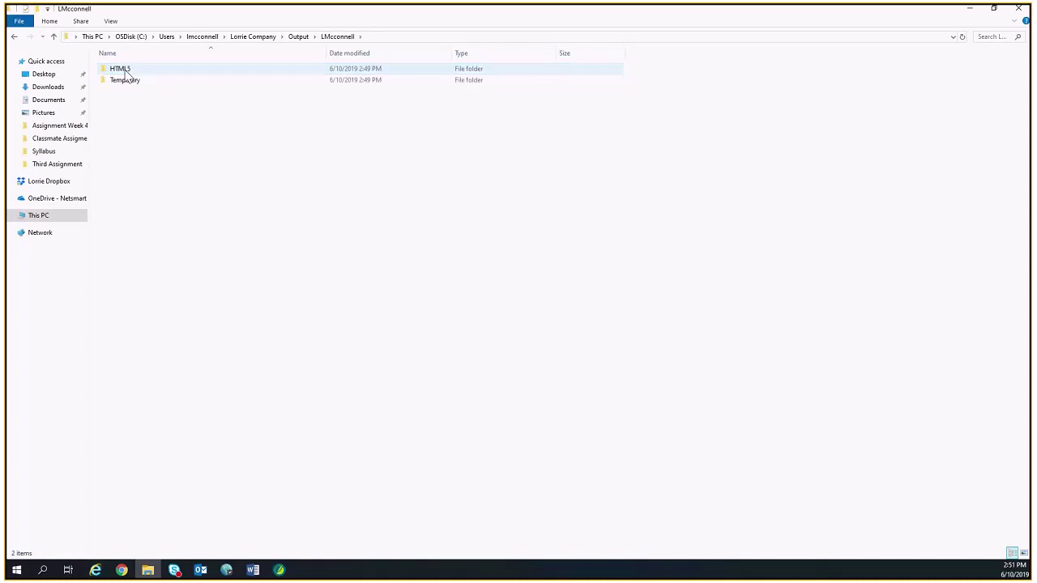
right_click(126, 73)
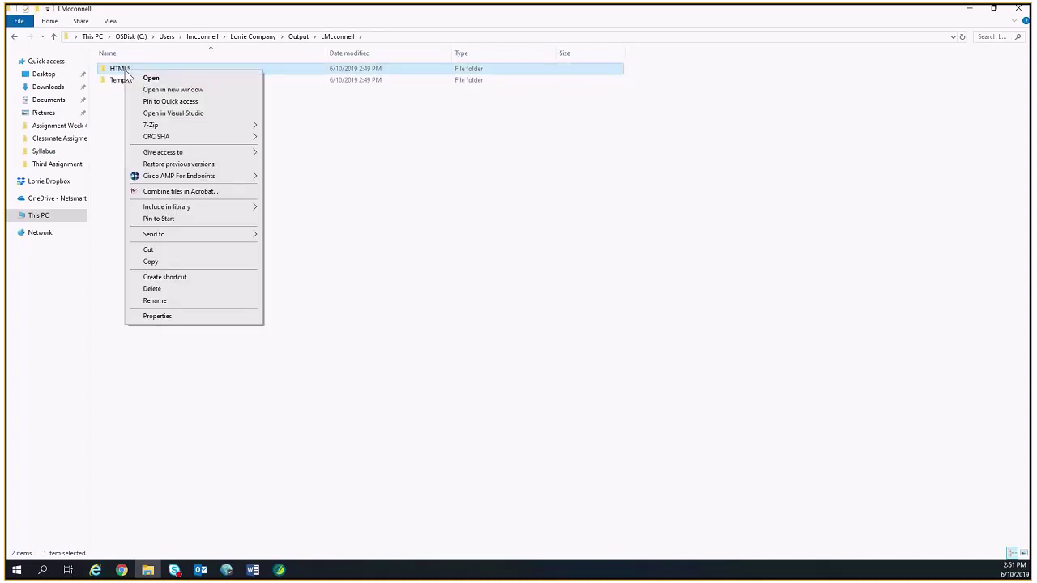
left_click(136, 78)
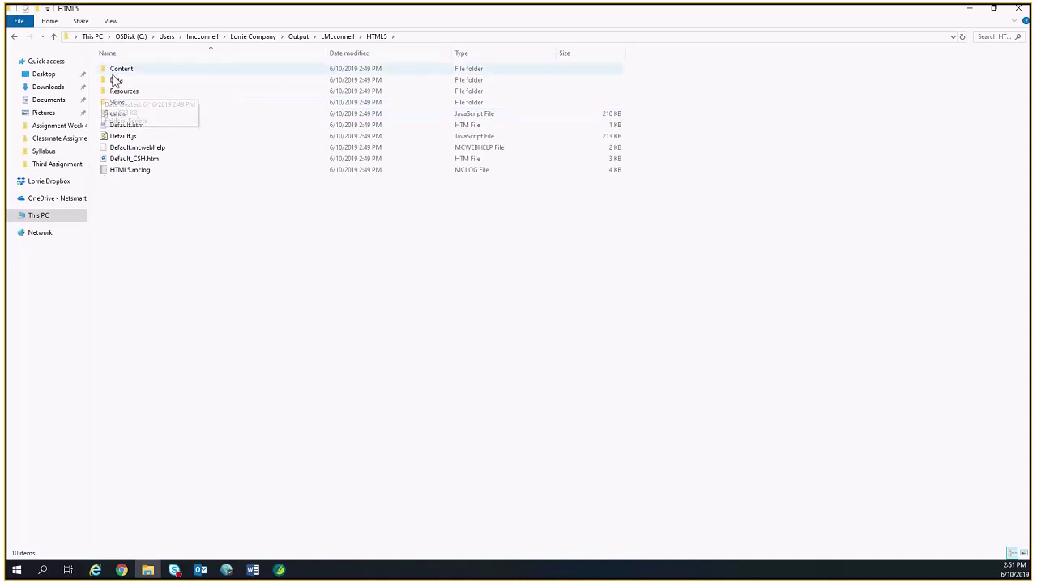
double_click(152, 161)
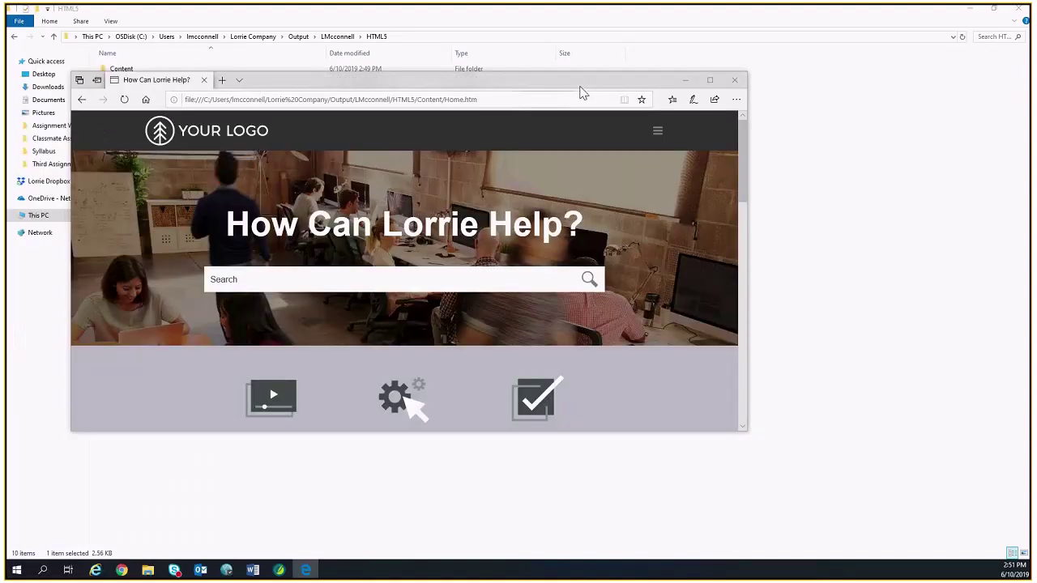
left_click(780, 80)
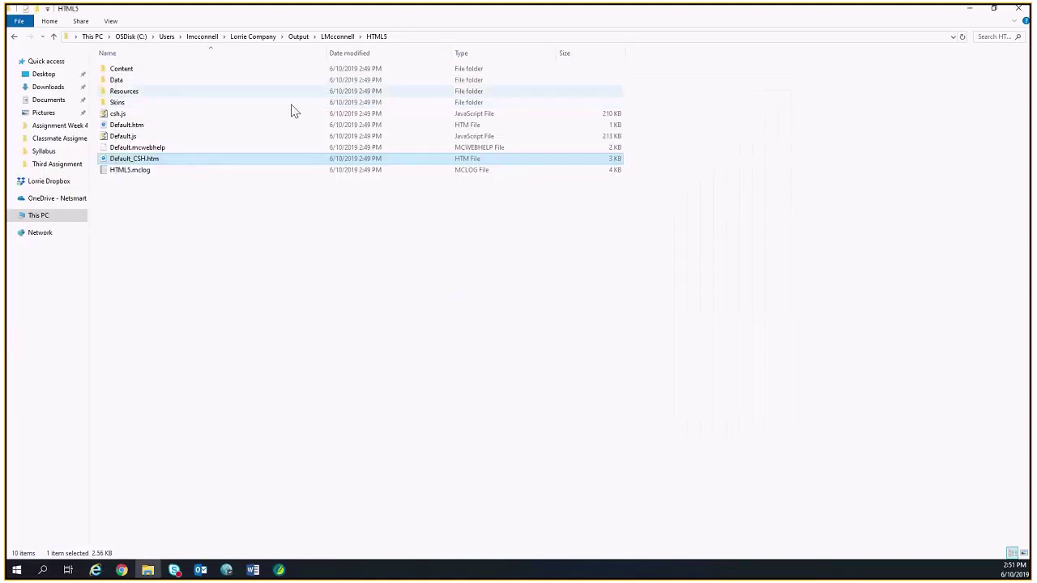
- Compress the HTML5 output folder into a zip file, keep the name HTML5.zip, and select the archive
left_click(337, 37)
right_click(117, 70)
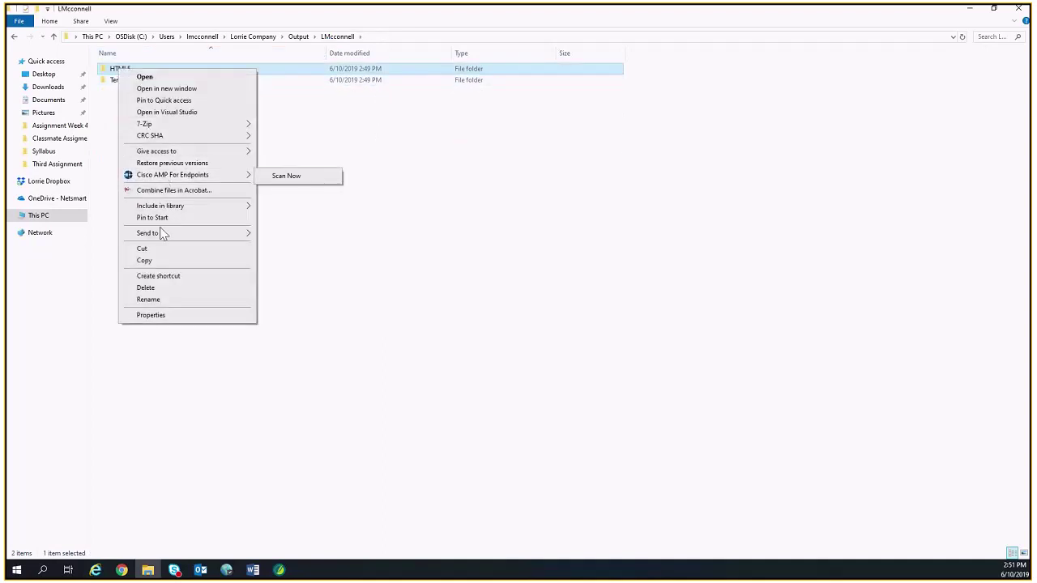
mouse_move(166, 234)
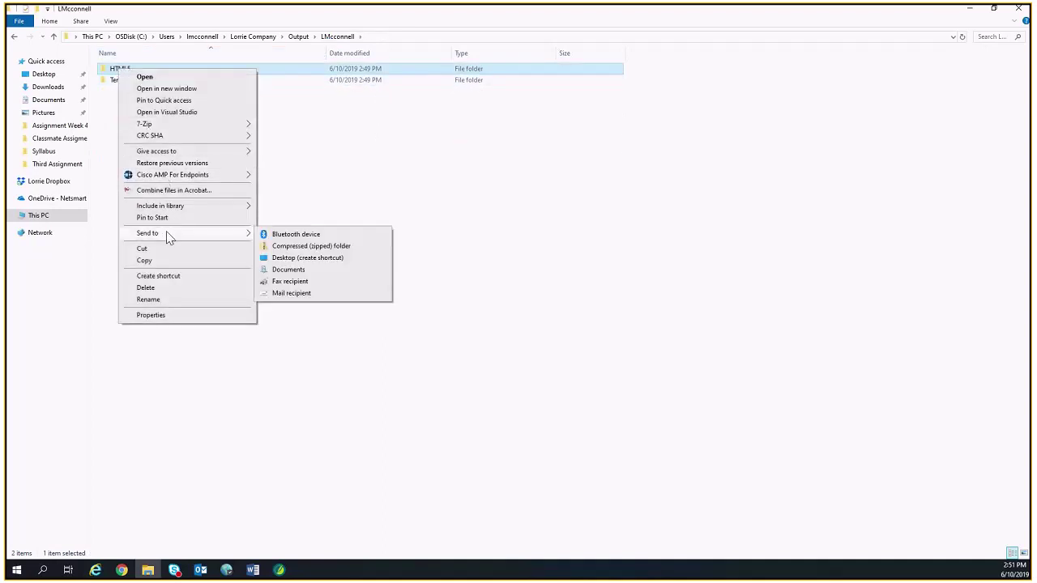
left_click(296, 246)
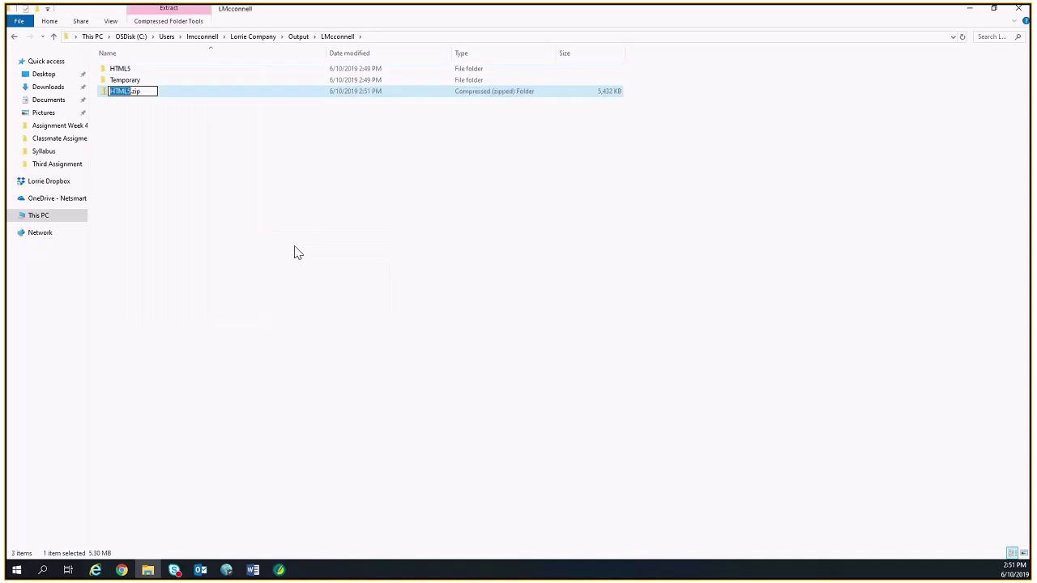
left_click(292, 249)
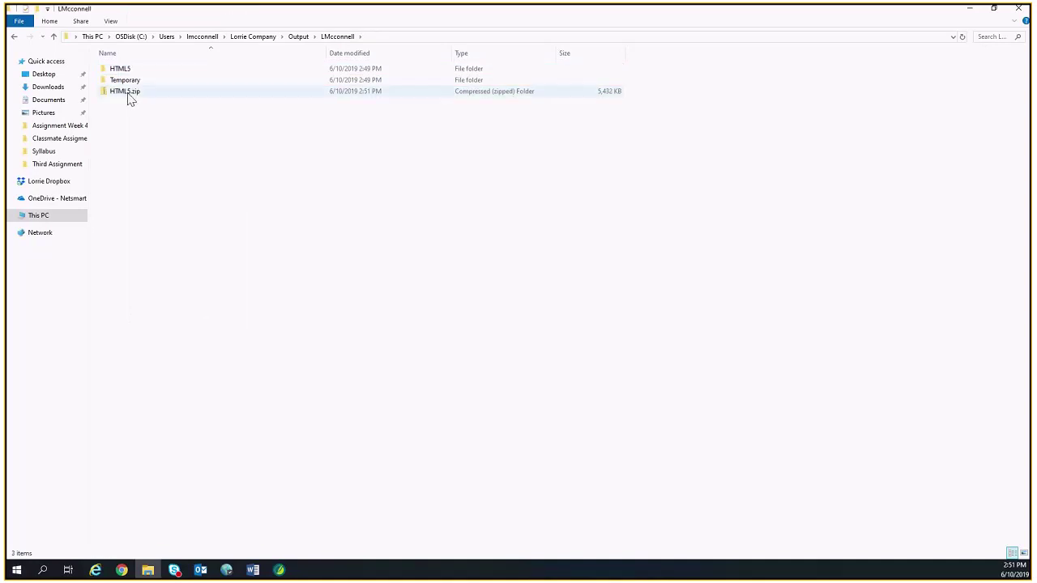
left_click(127, 93)
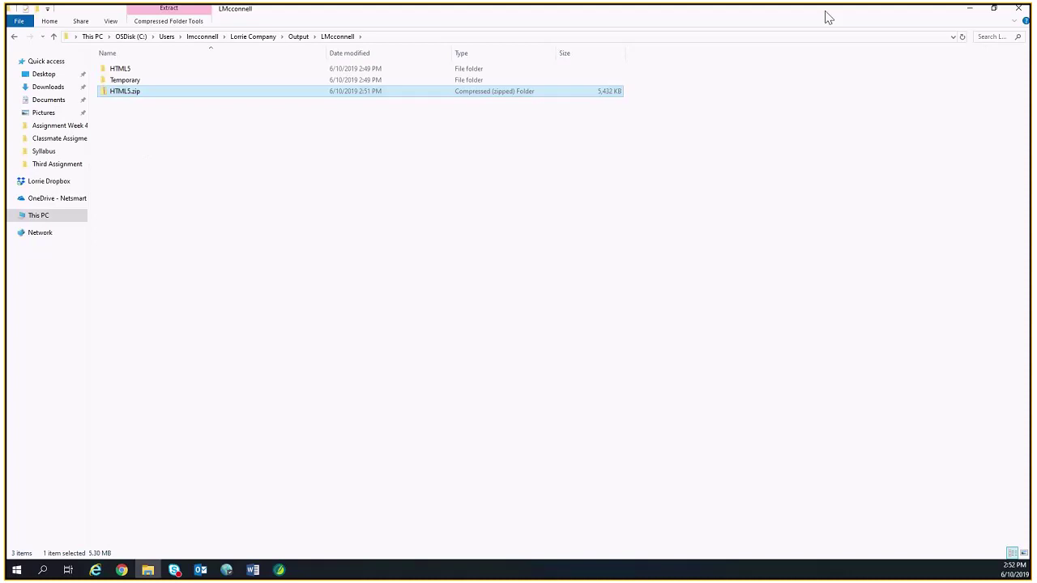
left_click(994, 10)
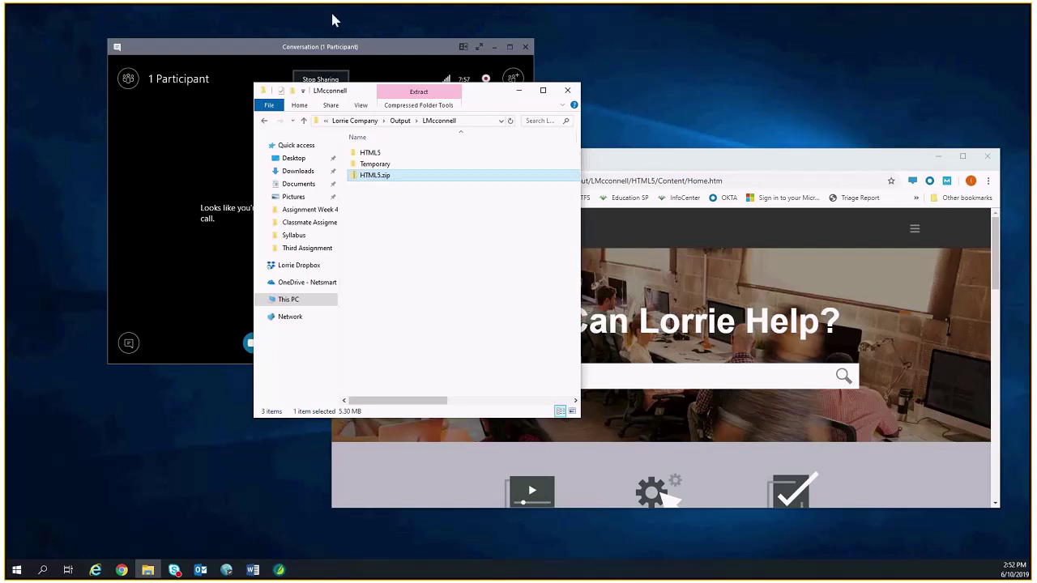
left_click(378, 53)
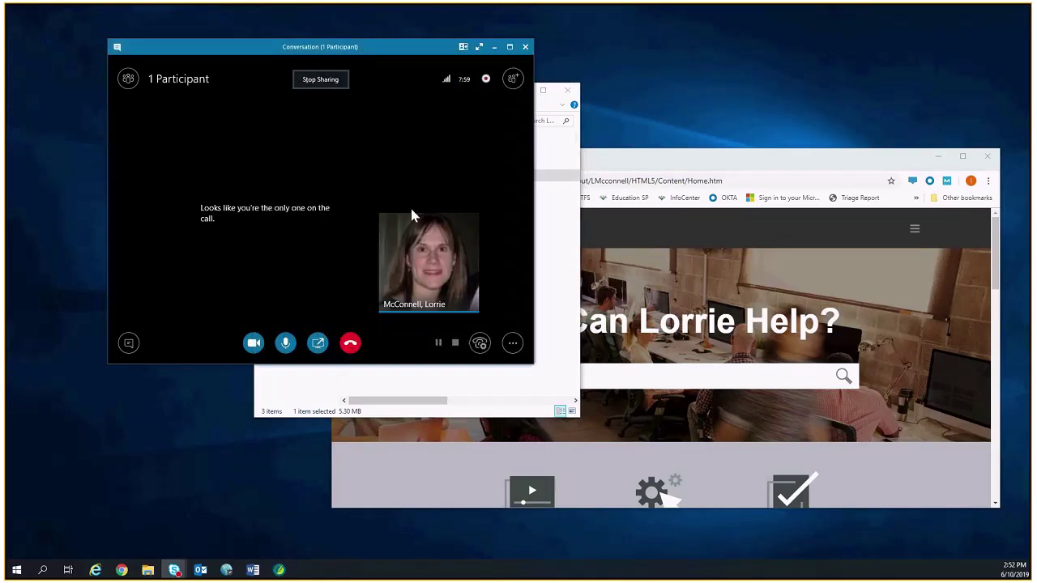